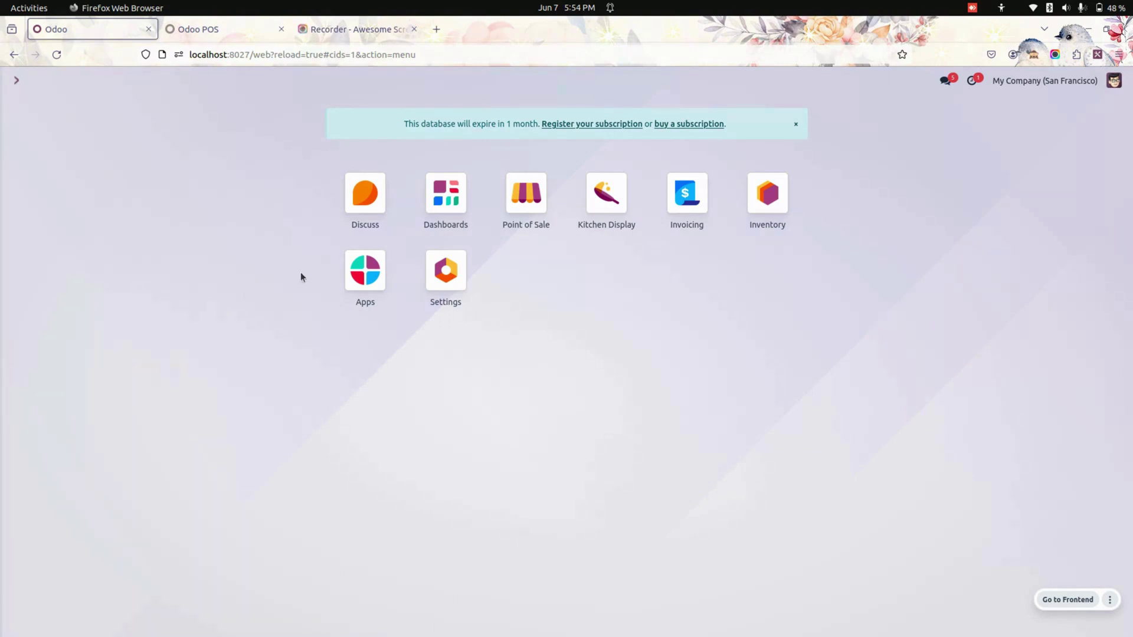
- In the POS settings' Take Away Order Configuration, keep Dine-in as the default order mode and save
click(509, 221)
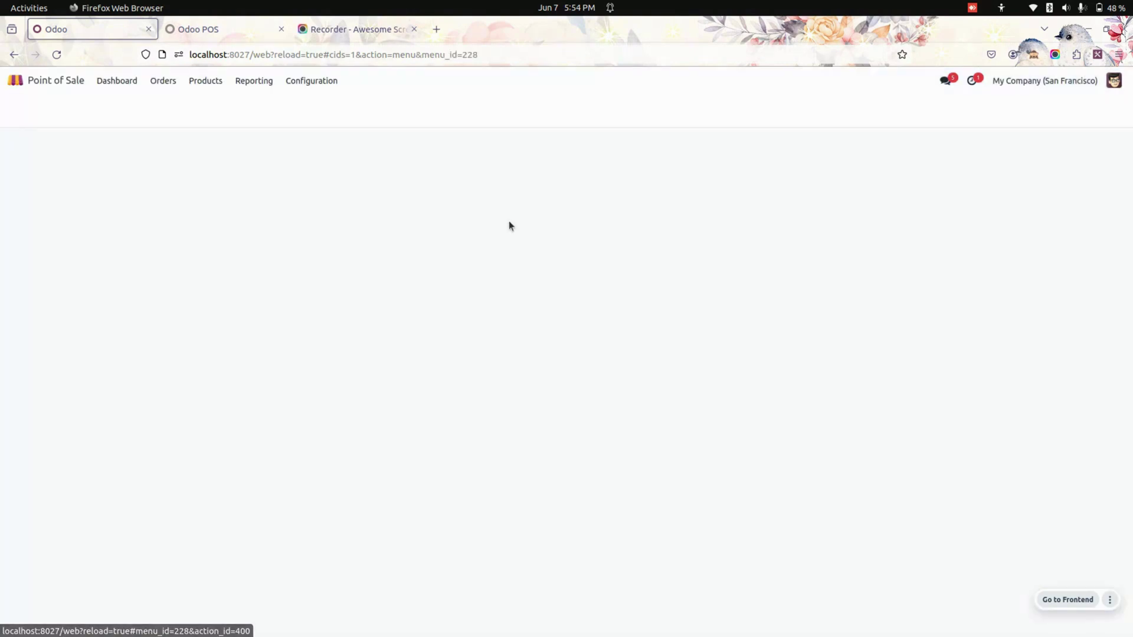
click(331, 80)
click(329, 108)
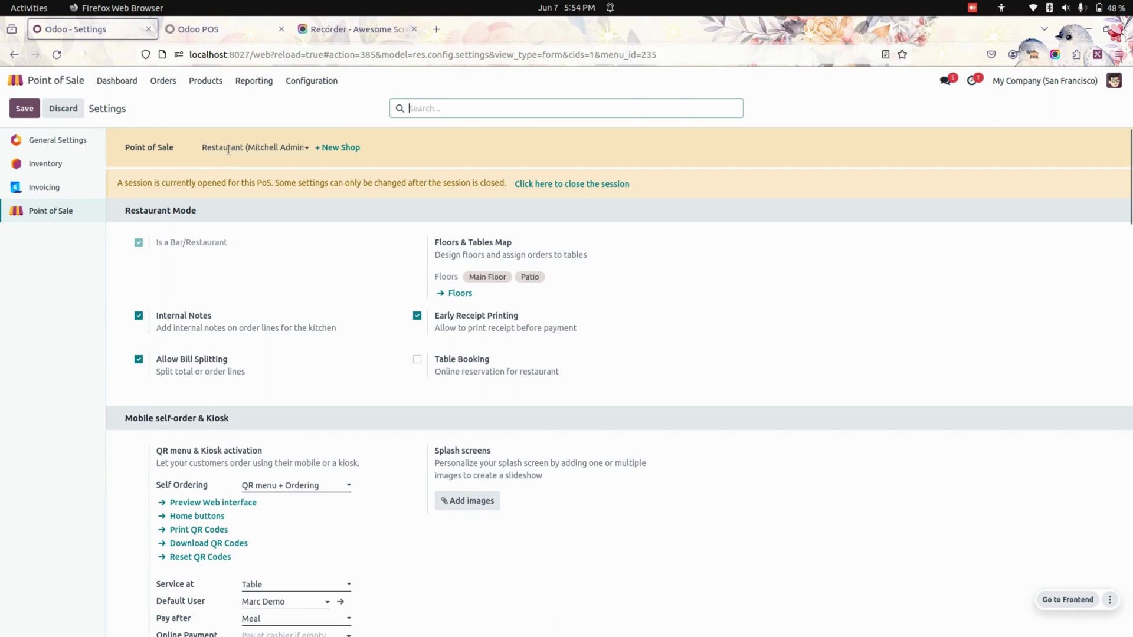
scroll(314, 296, down, 9)
scroll(312, 293, down, 9)
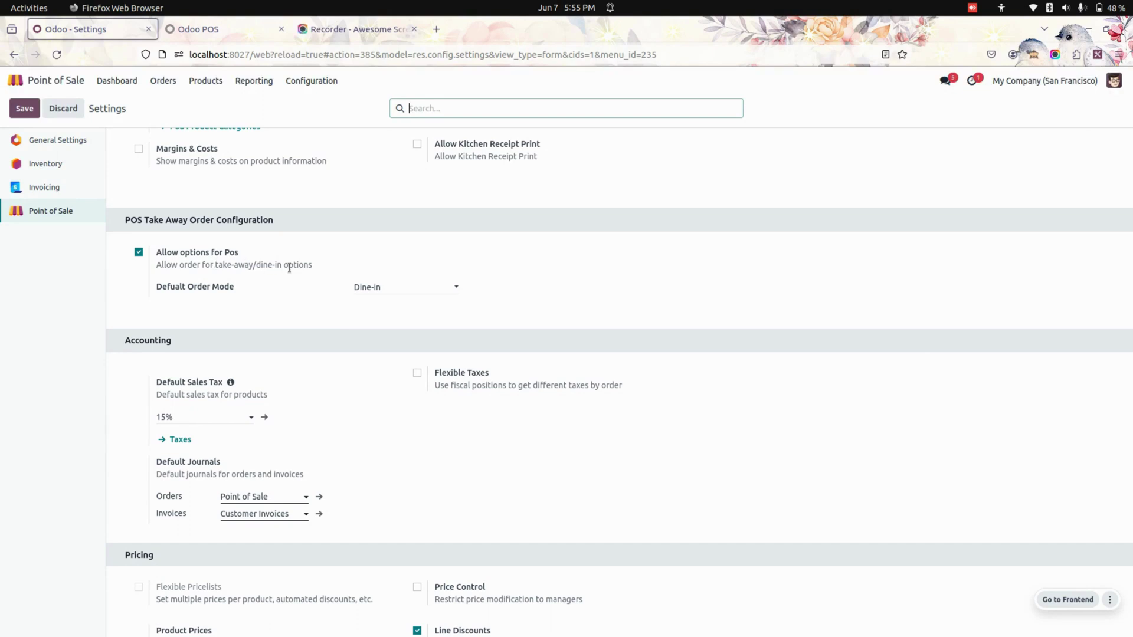
click(412, 291)
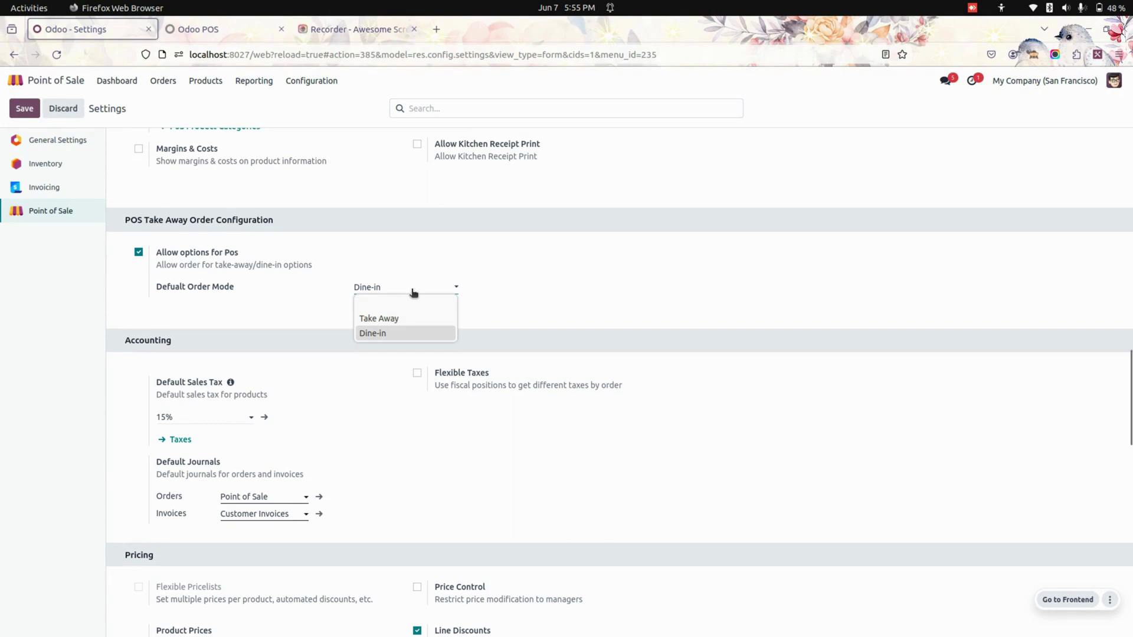
click(410, 332)
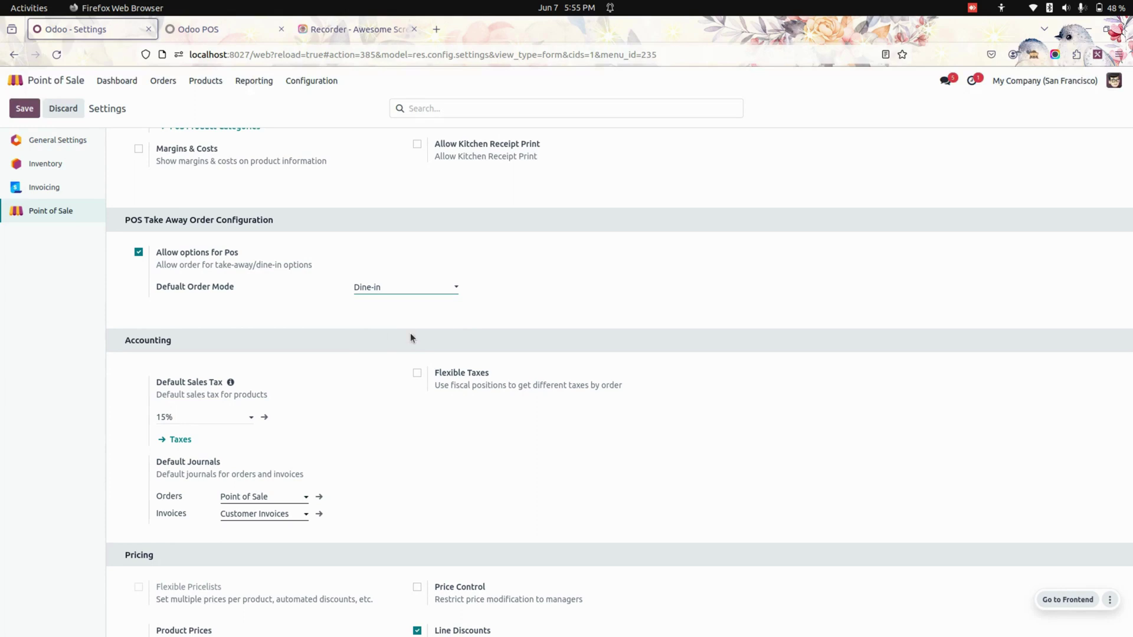
click(19, 108)
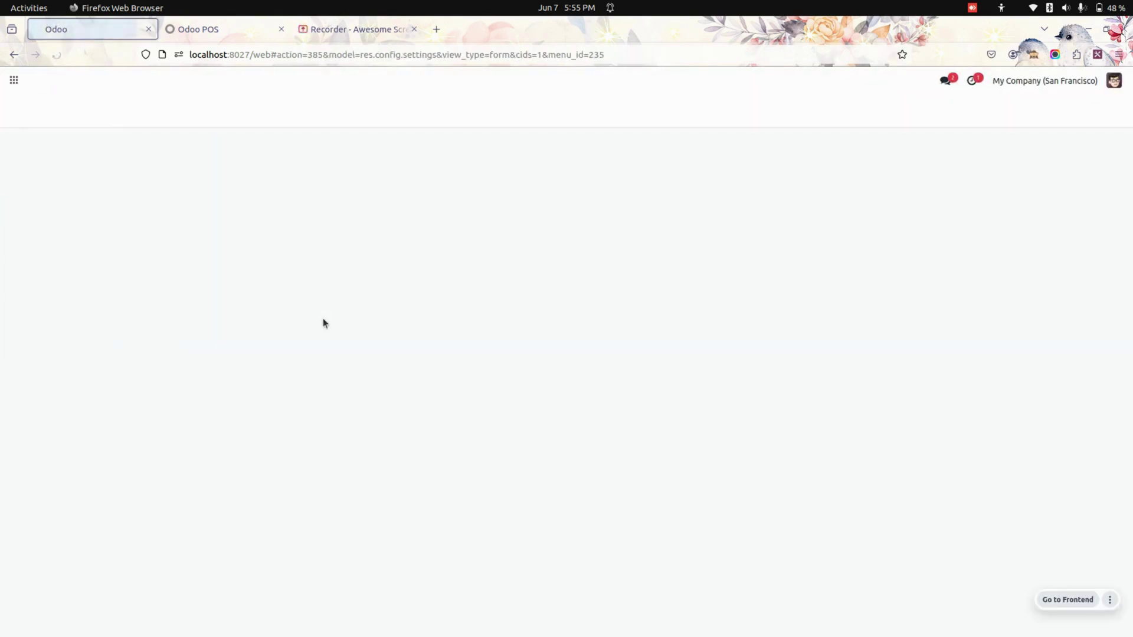
- Go to the running POS session and open table 11 on the Main Floor
click(228, 29)
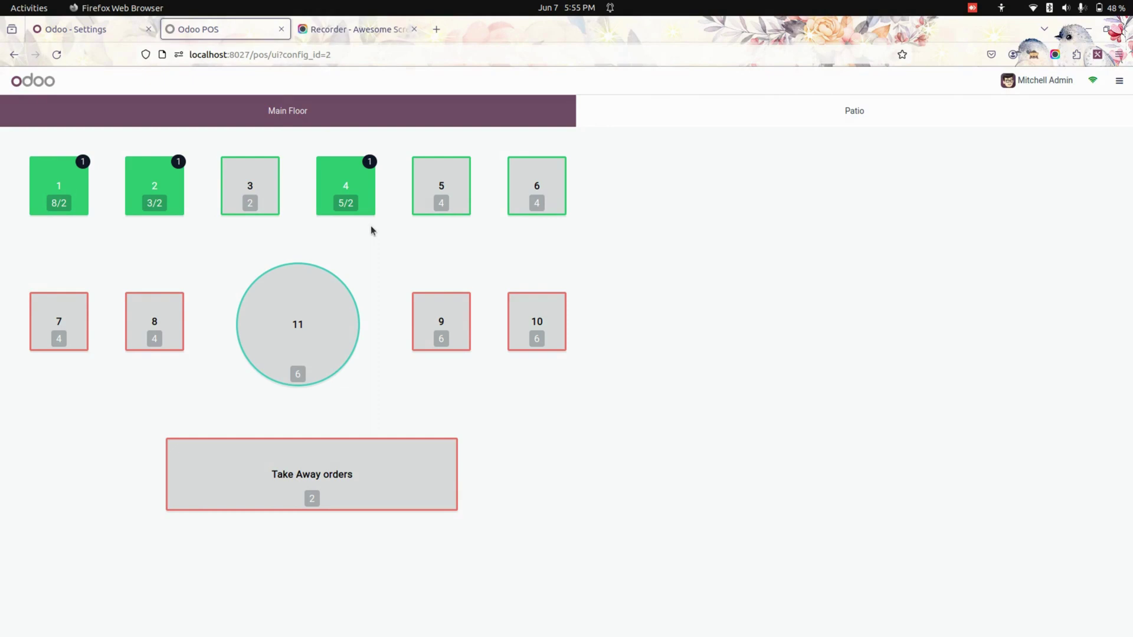
click(309, 311)
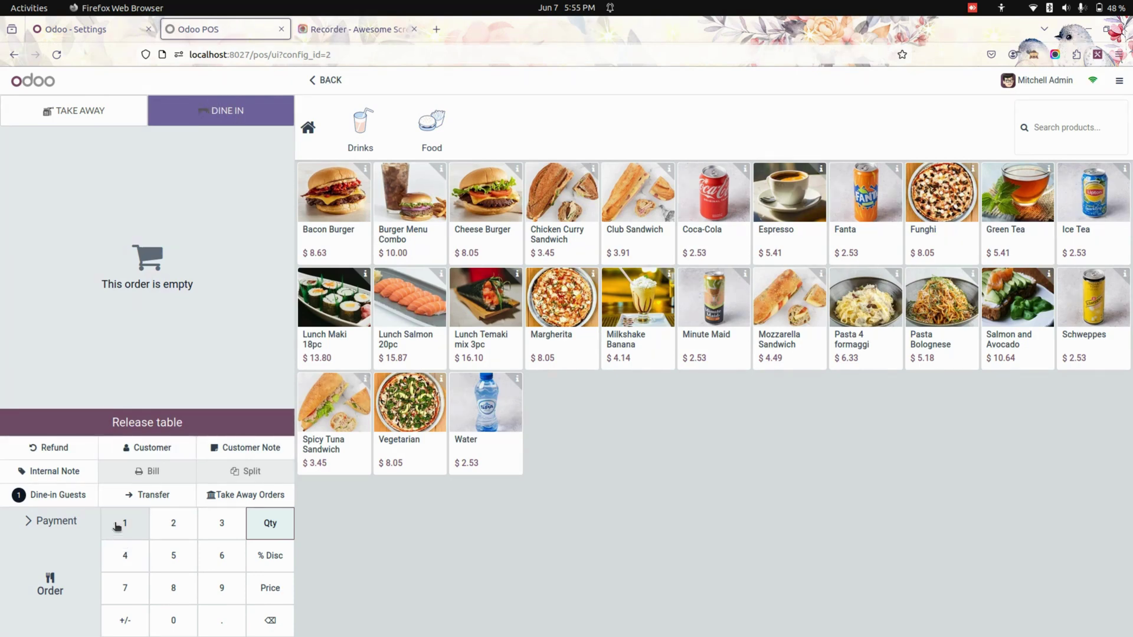
- Add a Bacon Burger and a Burger Menu Combo with Cheese Burger and Coca-Cola
click(351, 231)
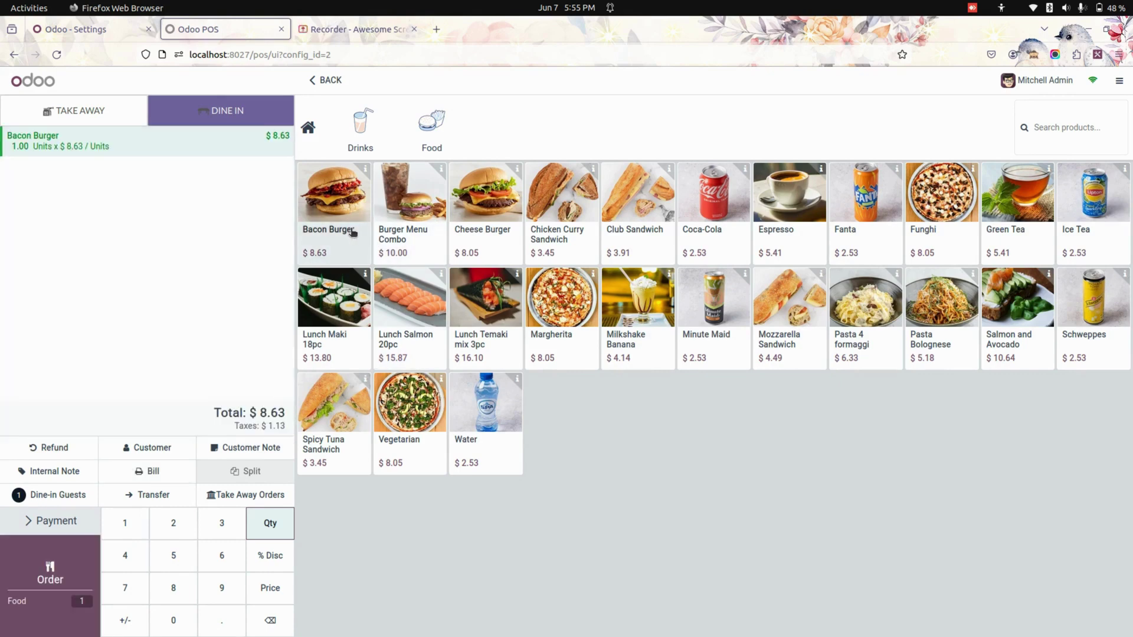
click(398, 225)
click(416, 284)
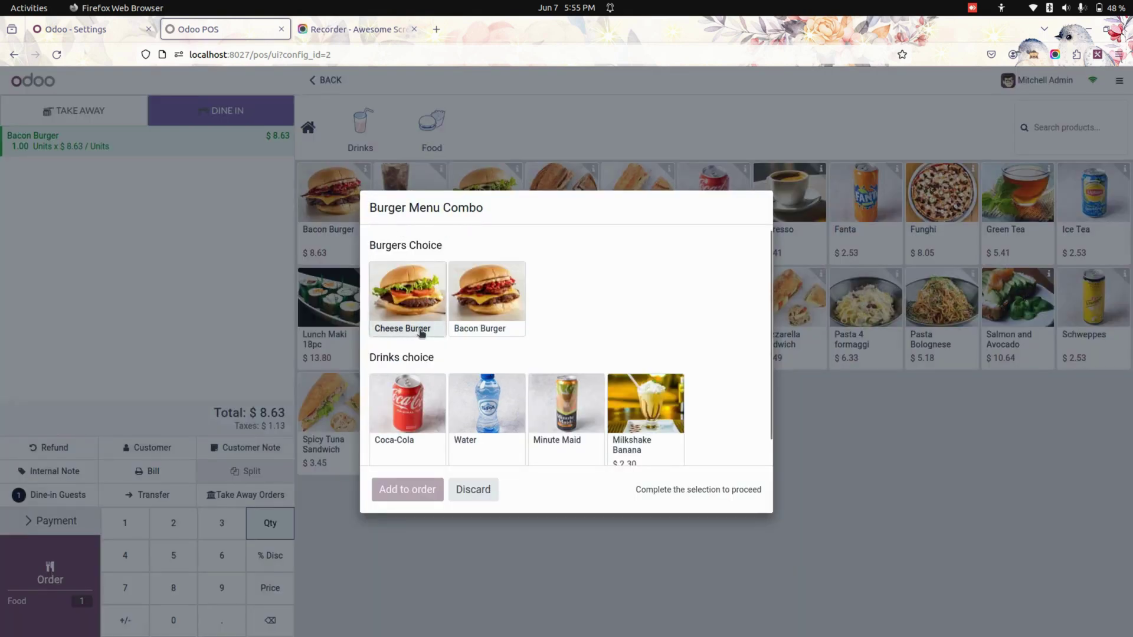
click(407, 394)
click(407, 489)
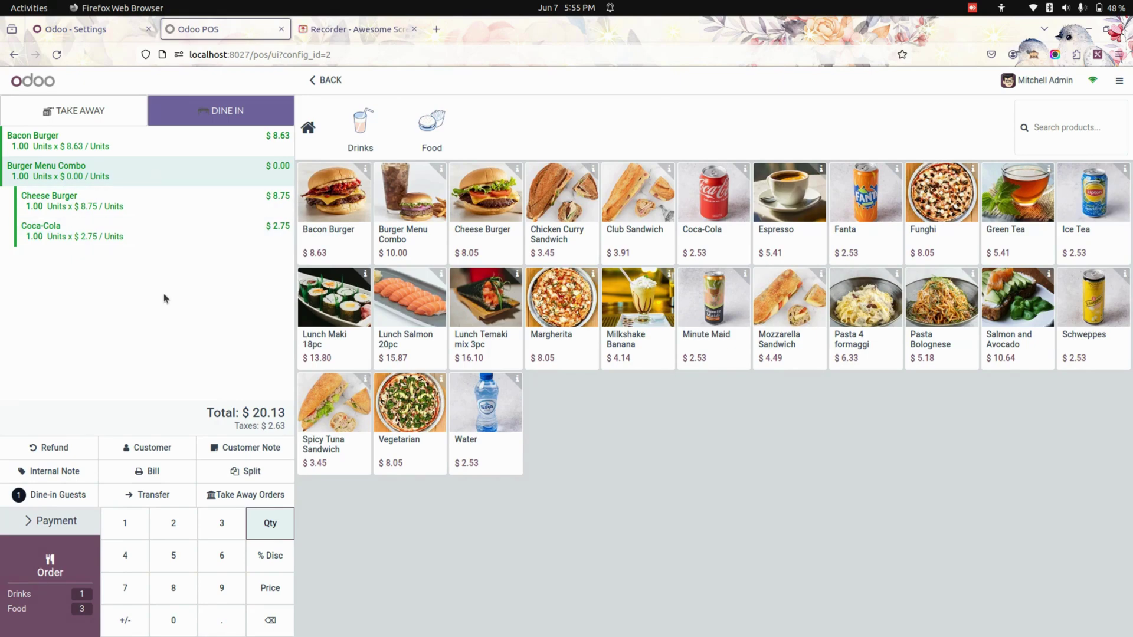
- Assign a customer, send the order to the kitchen, and check the Take Away Orders list
click(148, 448)
click(332, 287)
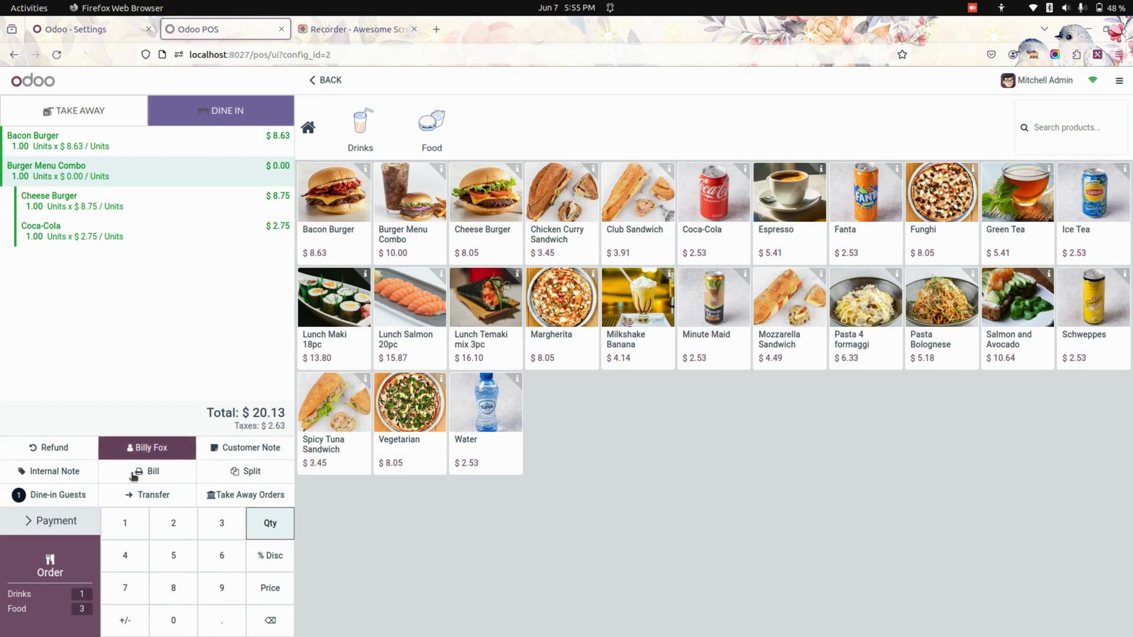
click(81, 574)
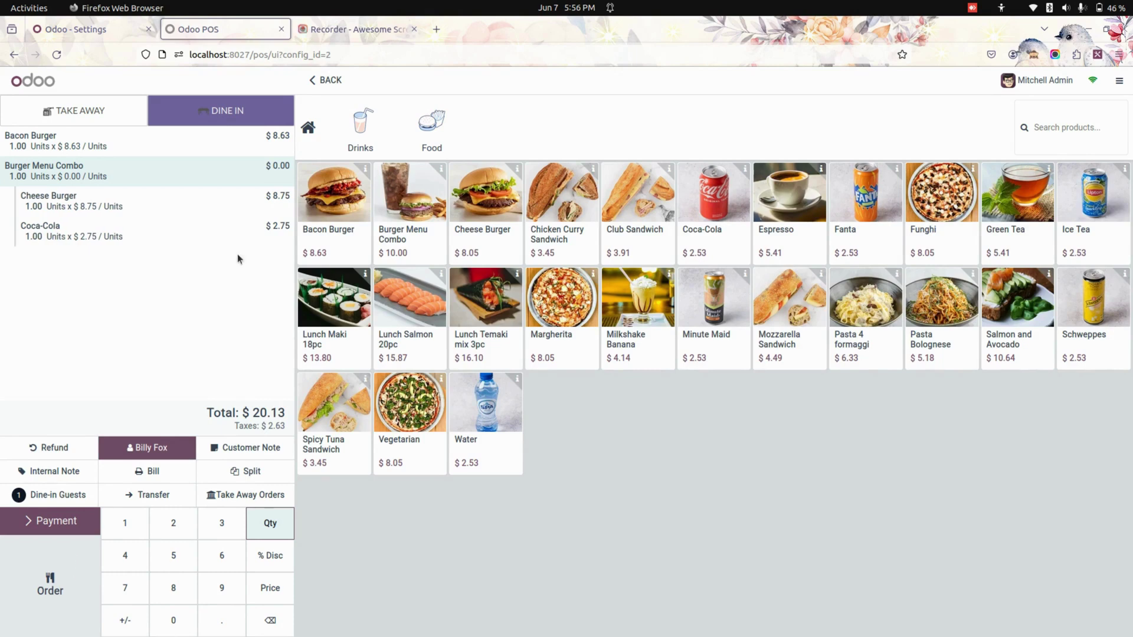
click(226, 495)
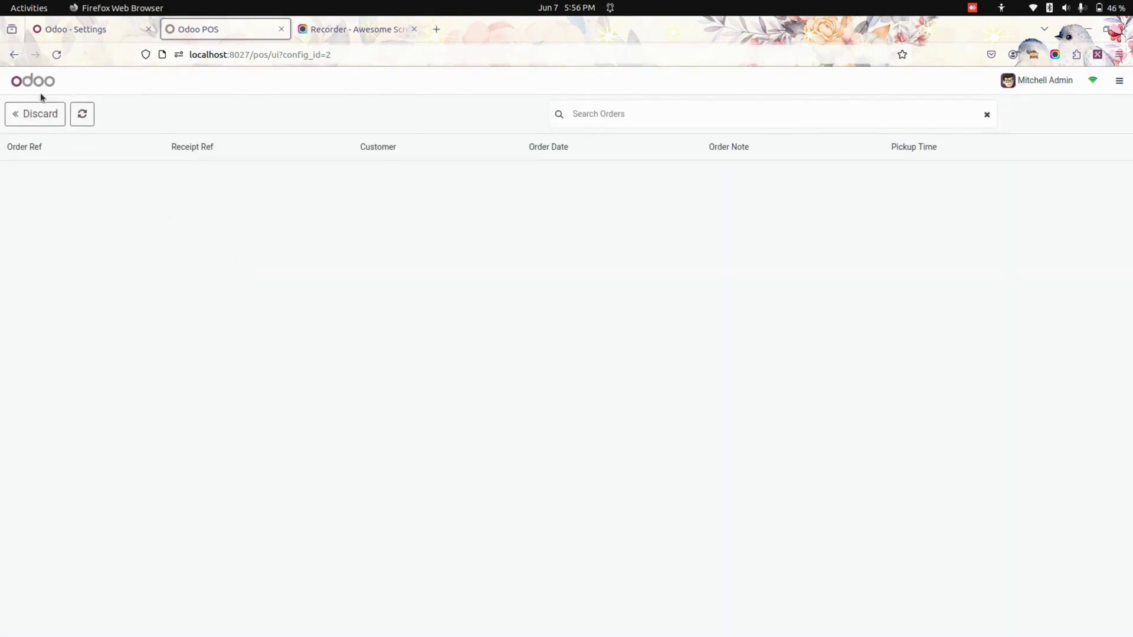
click(48, 113)
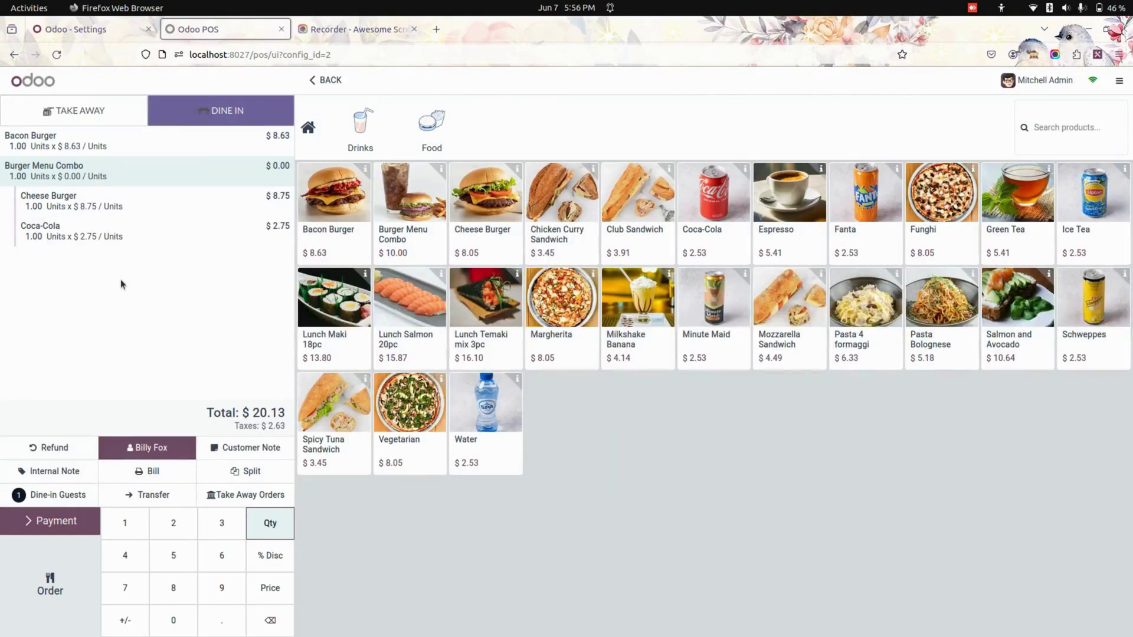
- Settle the $20.13 order fully by Bank and start a new order from the floor plan
click(62, 526)
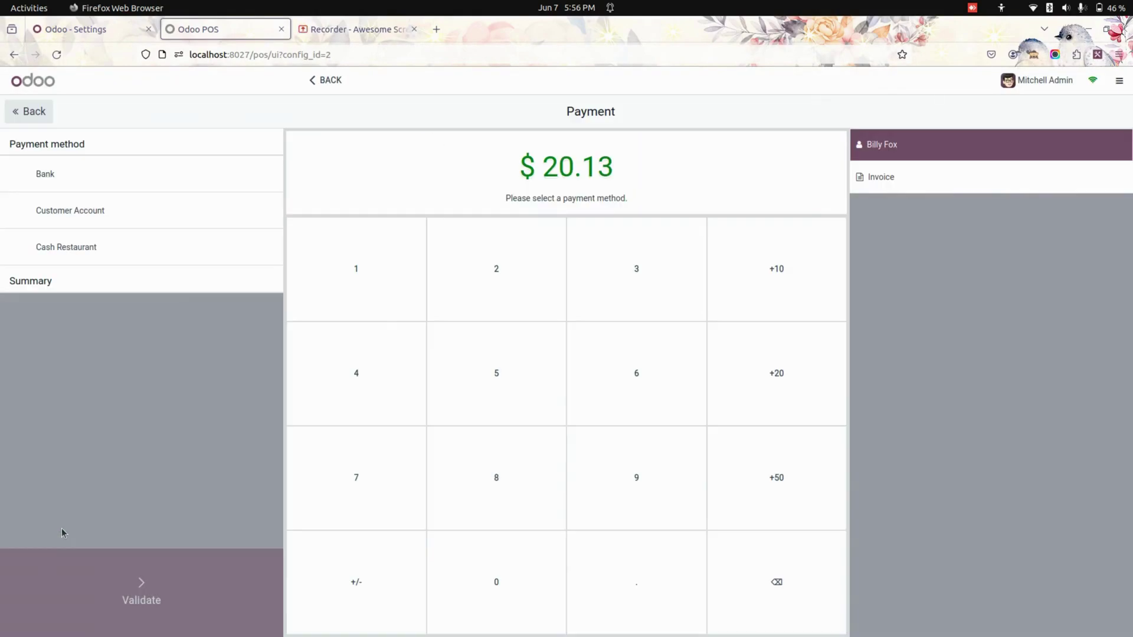
click(235, 177)
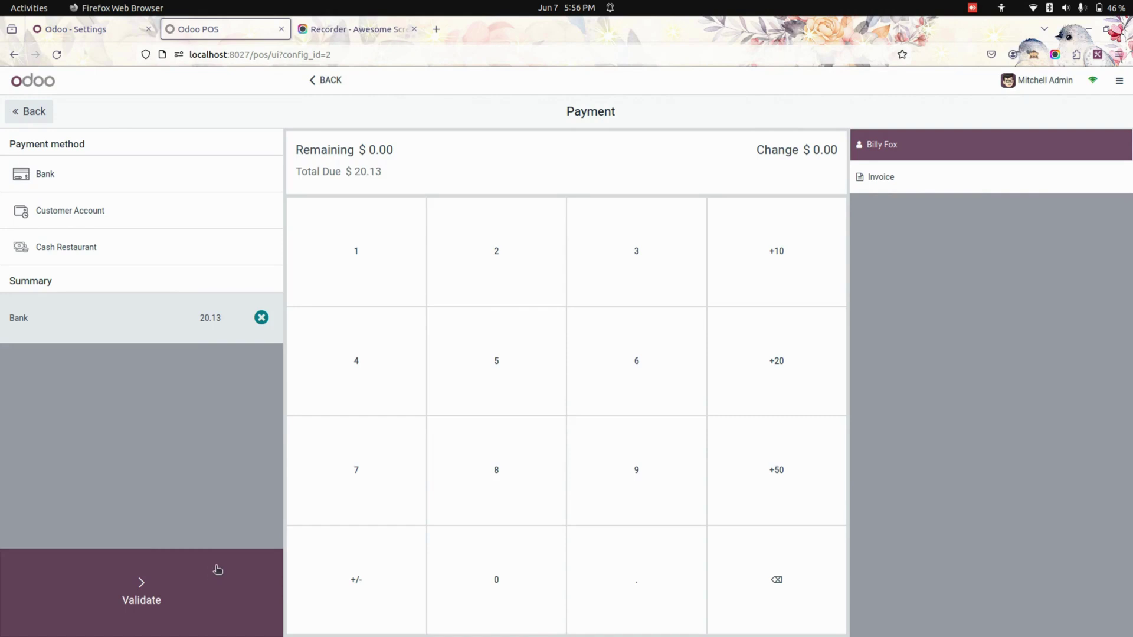
click(217, 568)
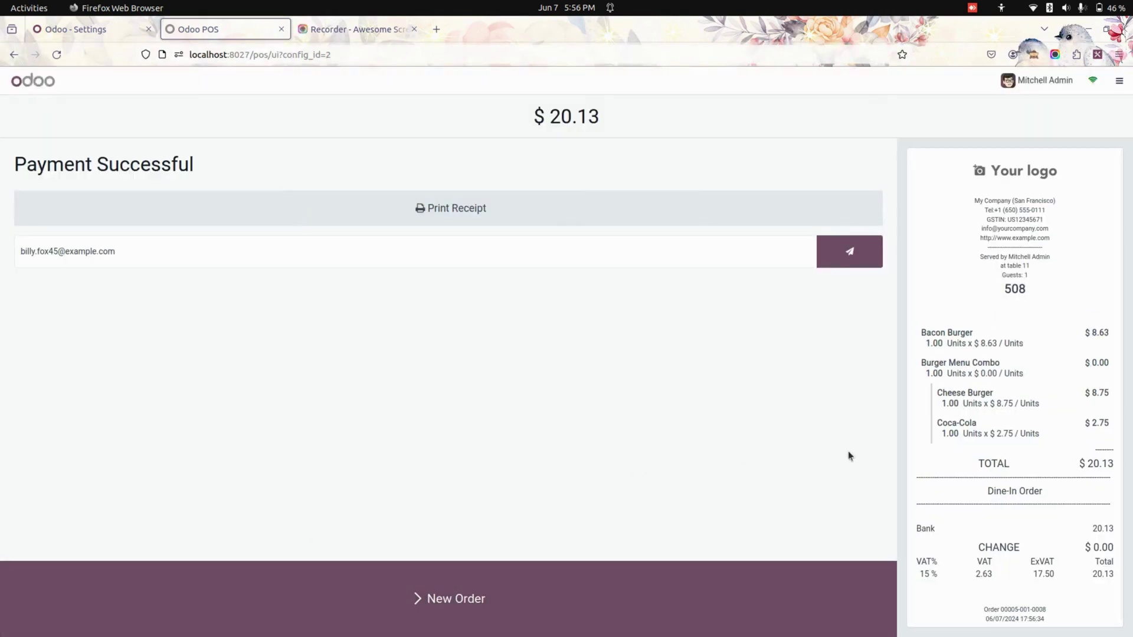
scroll(958, 429, down, 1)
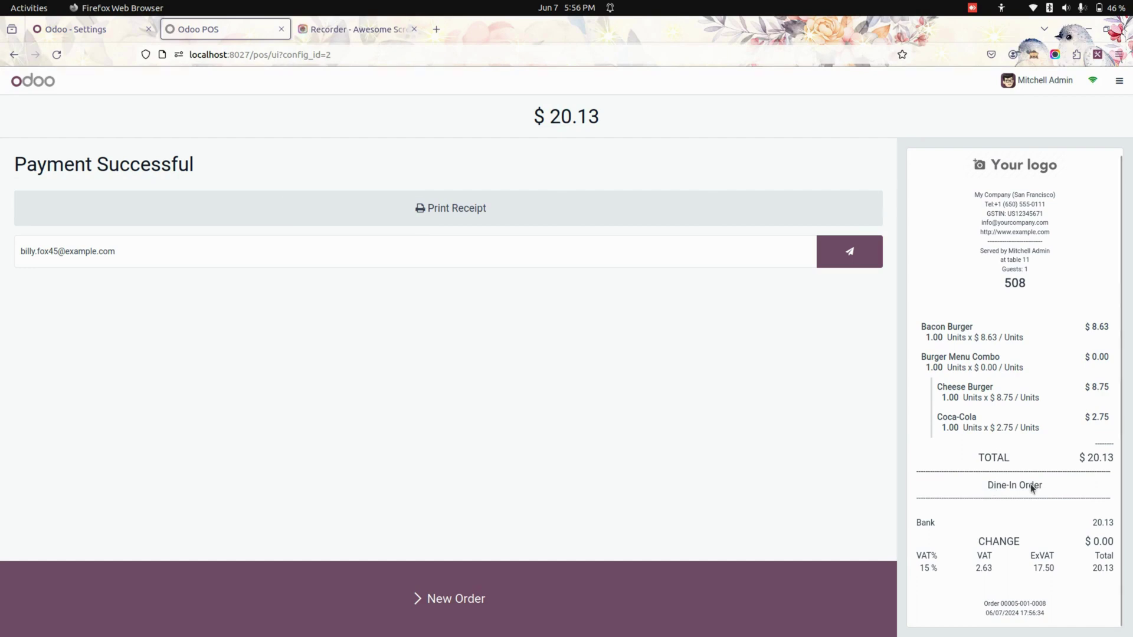
click(694, 605)
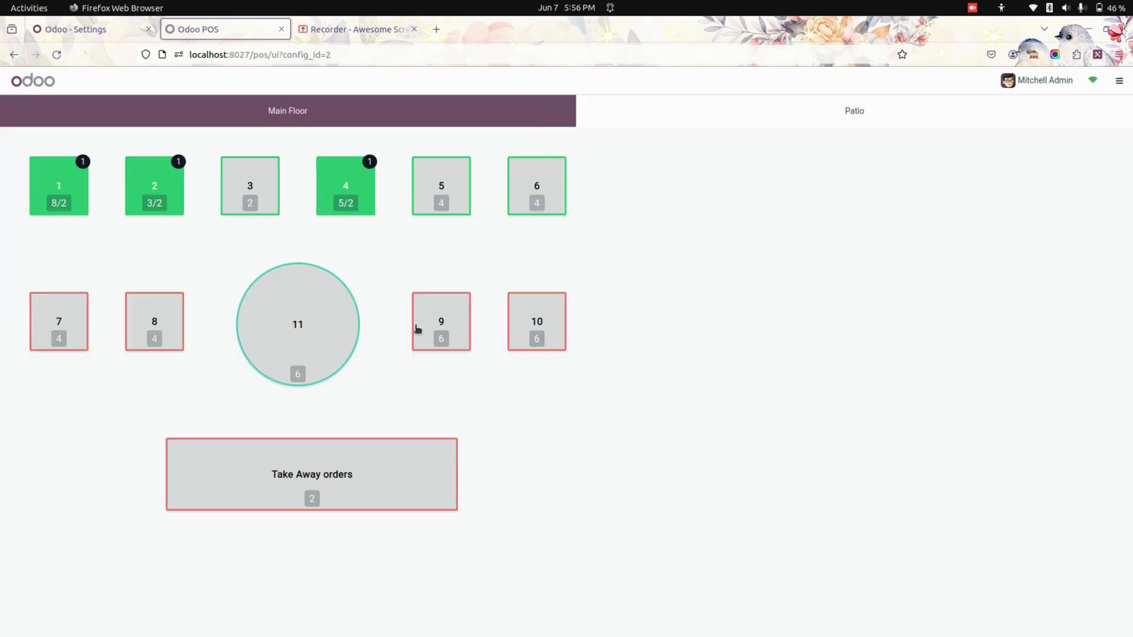
- Make table 11 a take-away order of Bacon Burger, Cheese Burger and Chicken Curry Sandwich with a customer
click(336, 320)
click(123, 112)
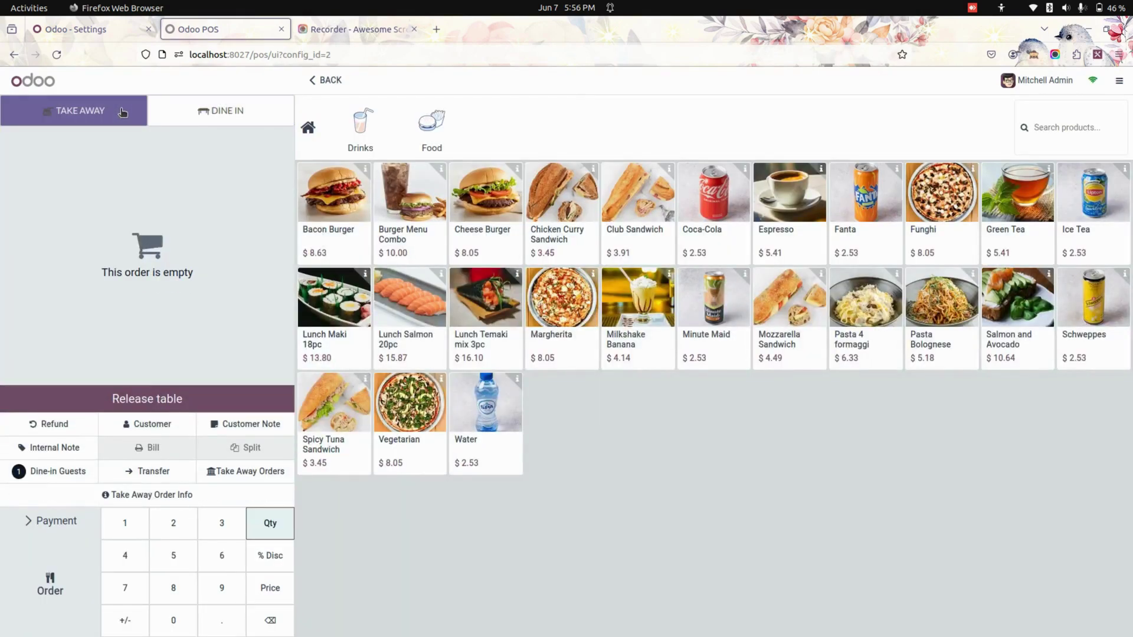
click(356, 221)
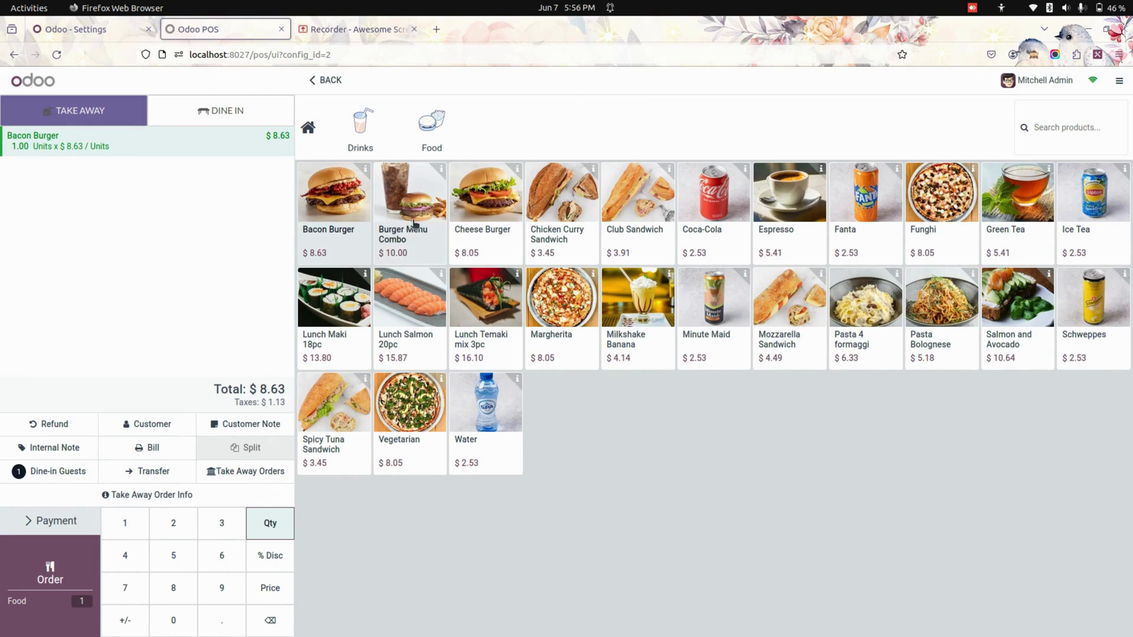
click(502, 221)
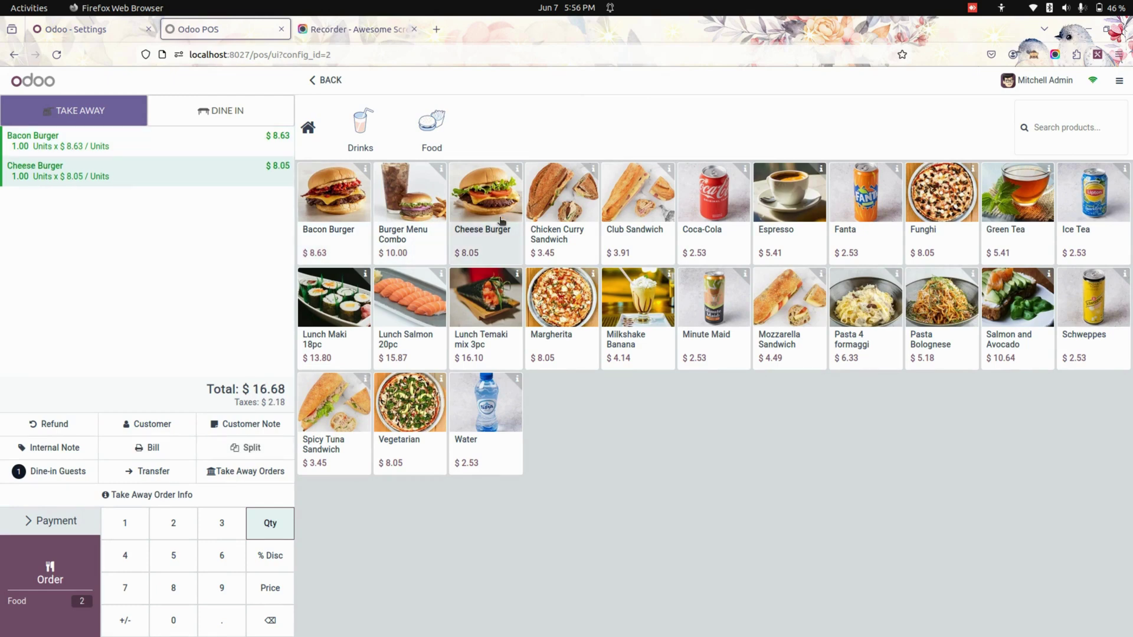
click(583, 209)
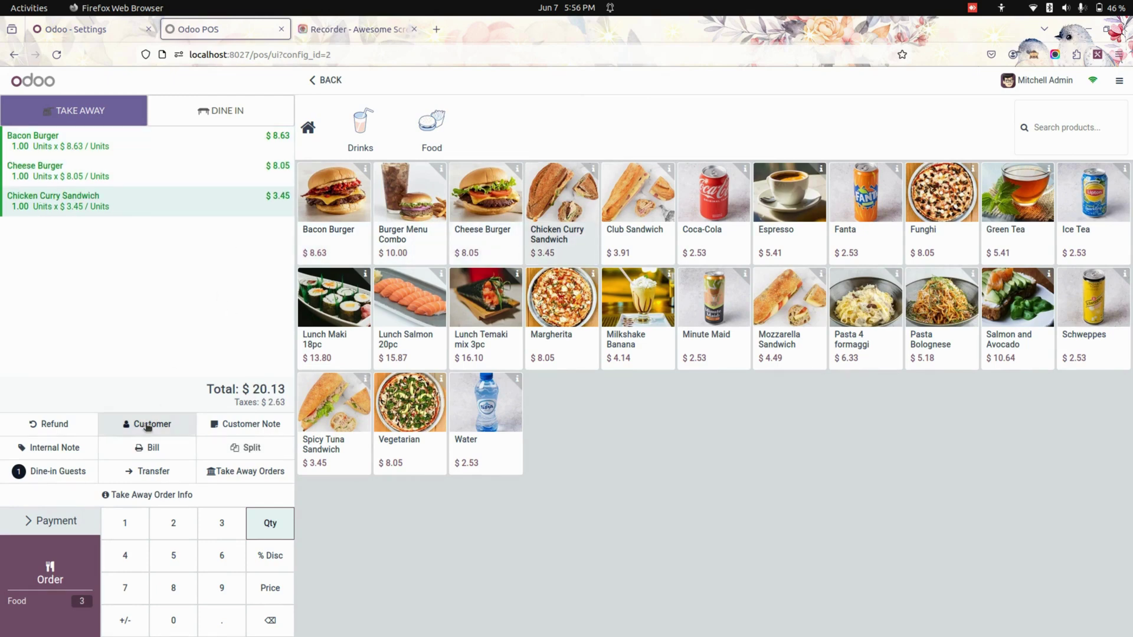
click(148, 423)
click(299, 268)
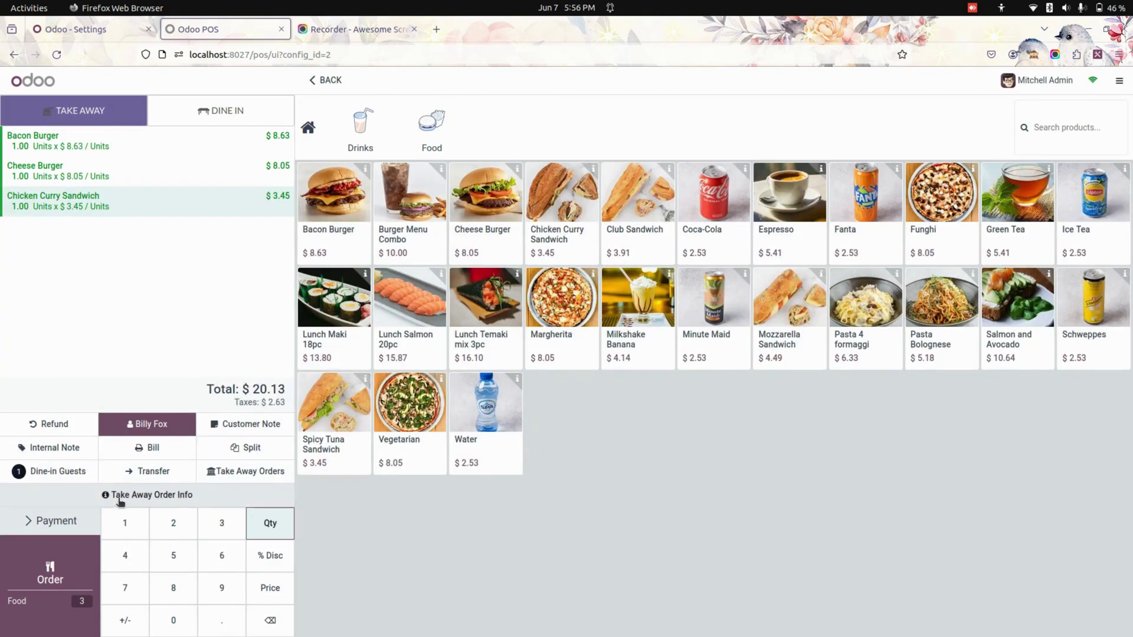
- Apply take-away info with pickup 07/06/2024 10:50 pm and note 'More spice please !!!!'
click(164, 498)
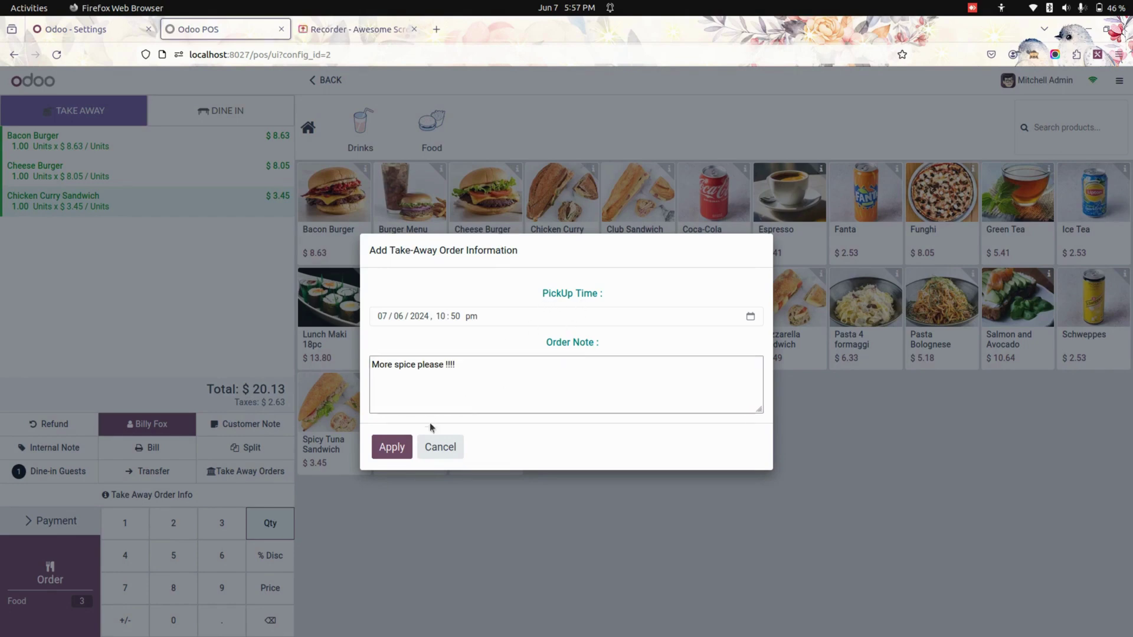
click(401, 450)
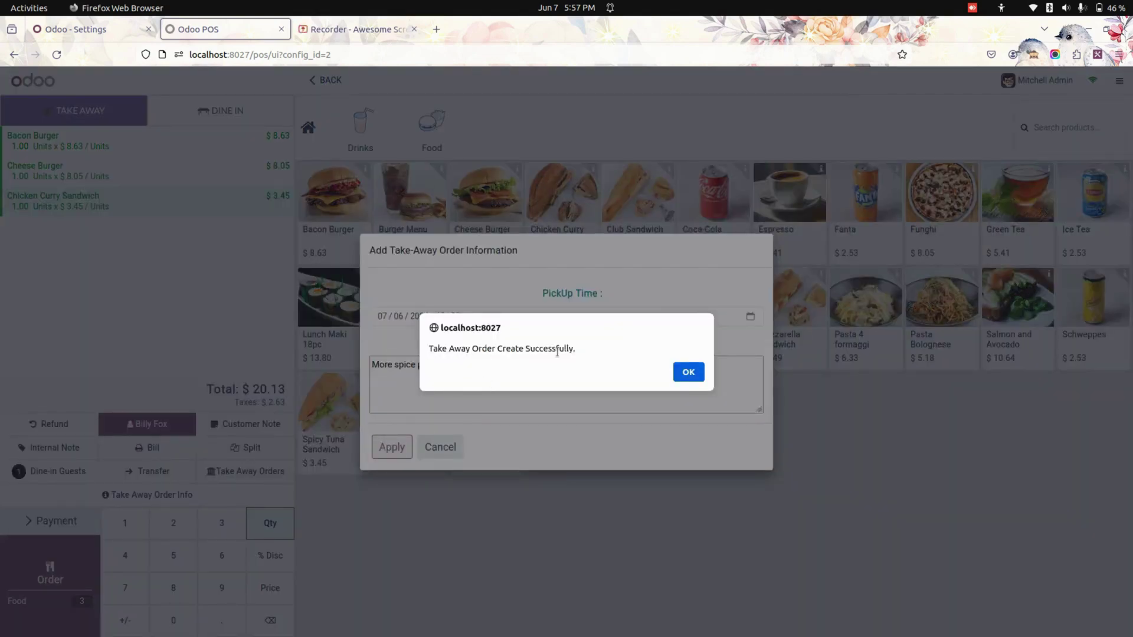
- Dismiss the confirmation and bring up the pending Take Away Orders list from table 11
click(689, 371)
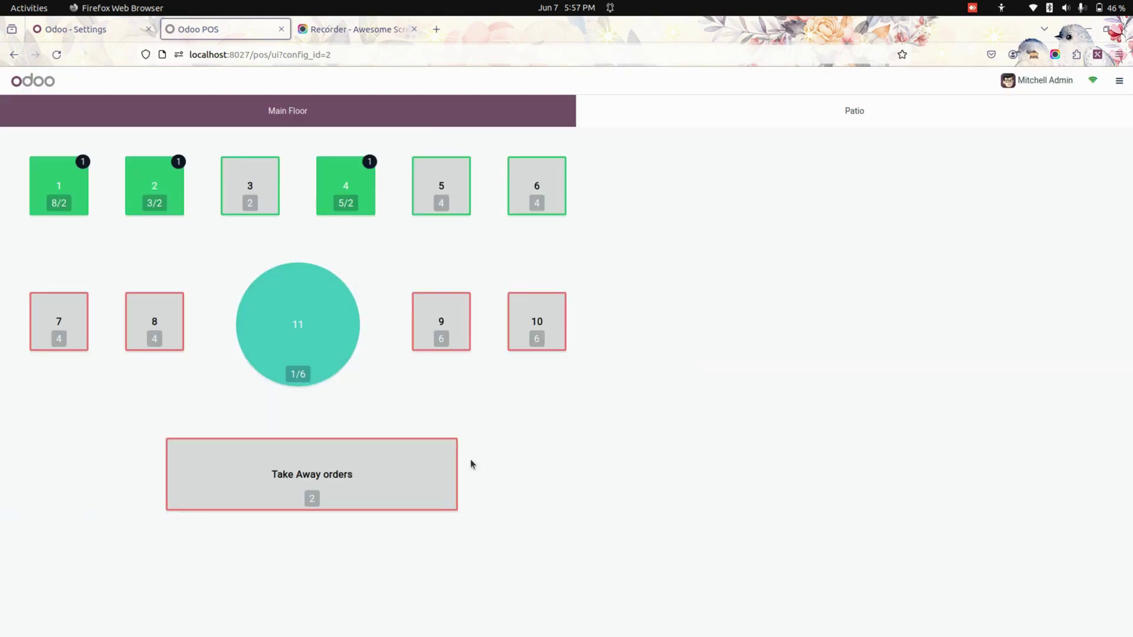
click(331, 333)
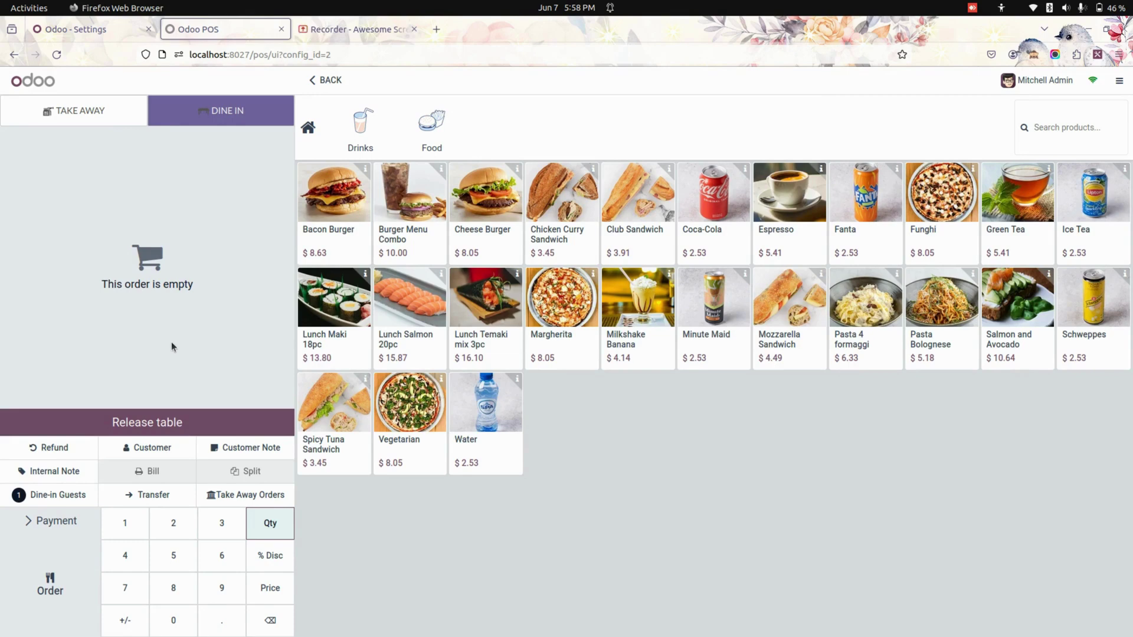
click(232, 494)
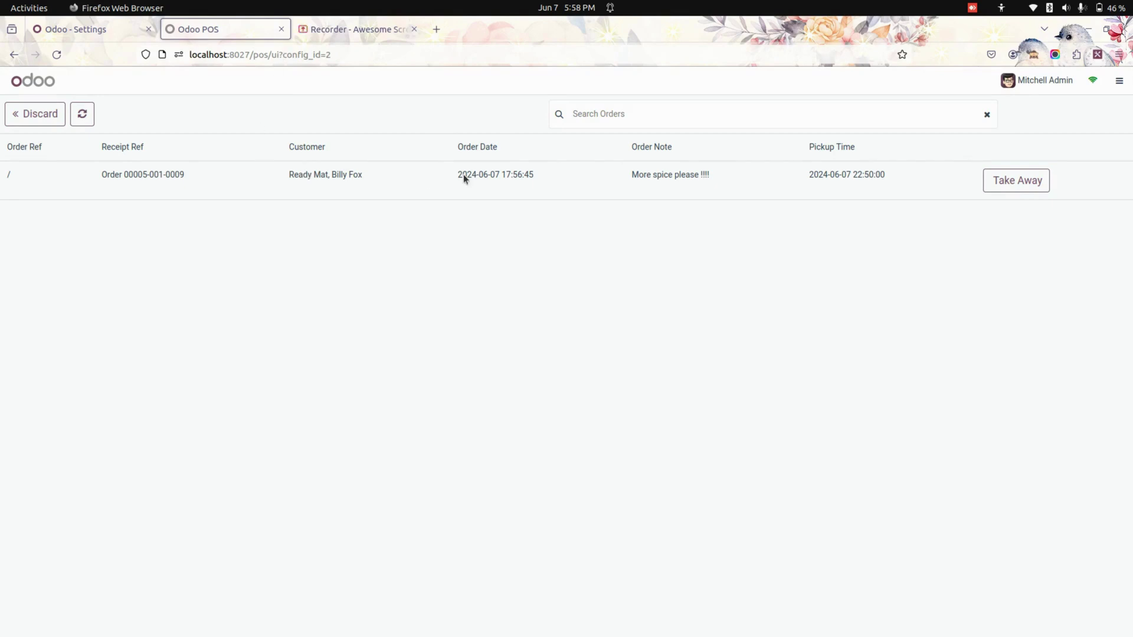
- Pay the pending $20.13 take-away order in full by Bank and return to the floor plan
click(1003, 181)
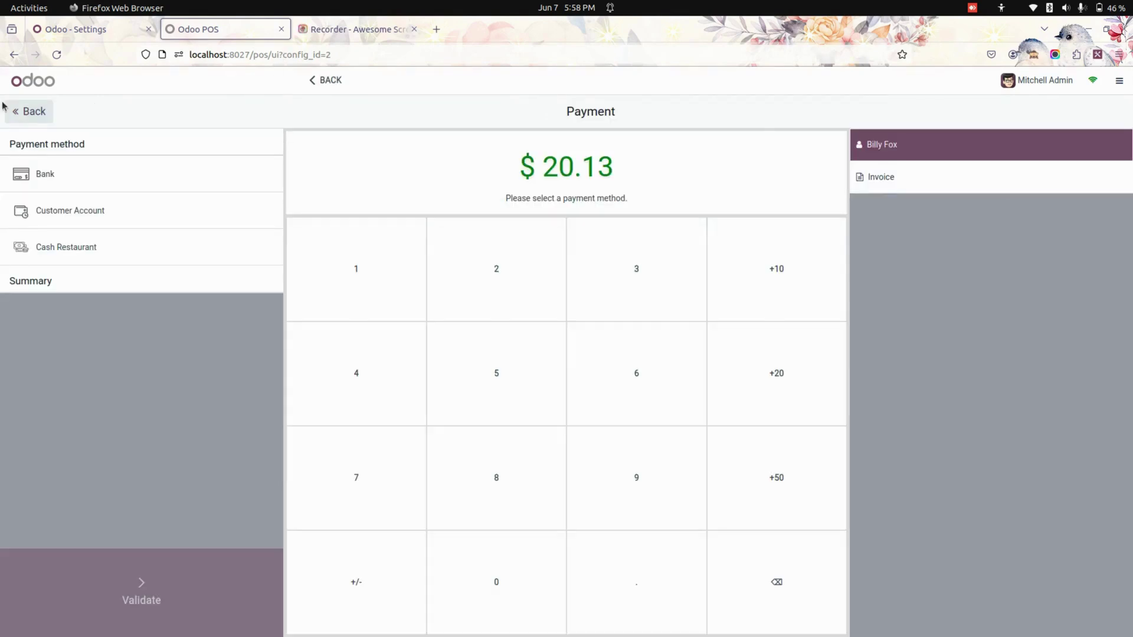
click(60, 173)
click(138, 602)
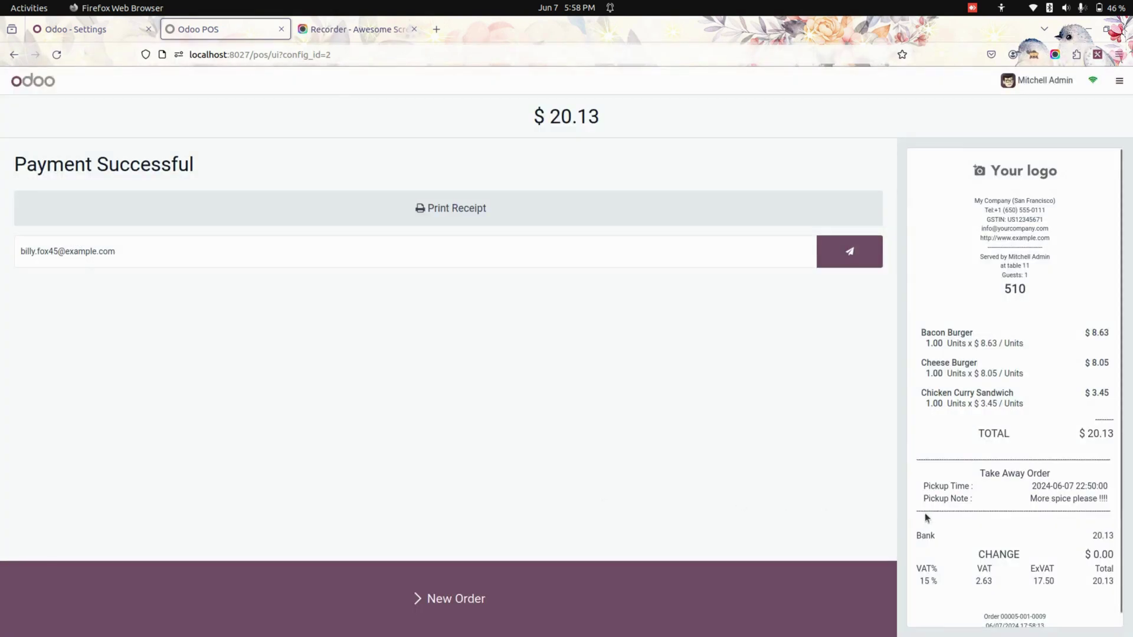
scroll(966, 501, down, 1)
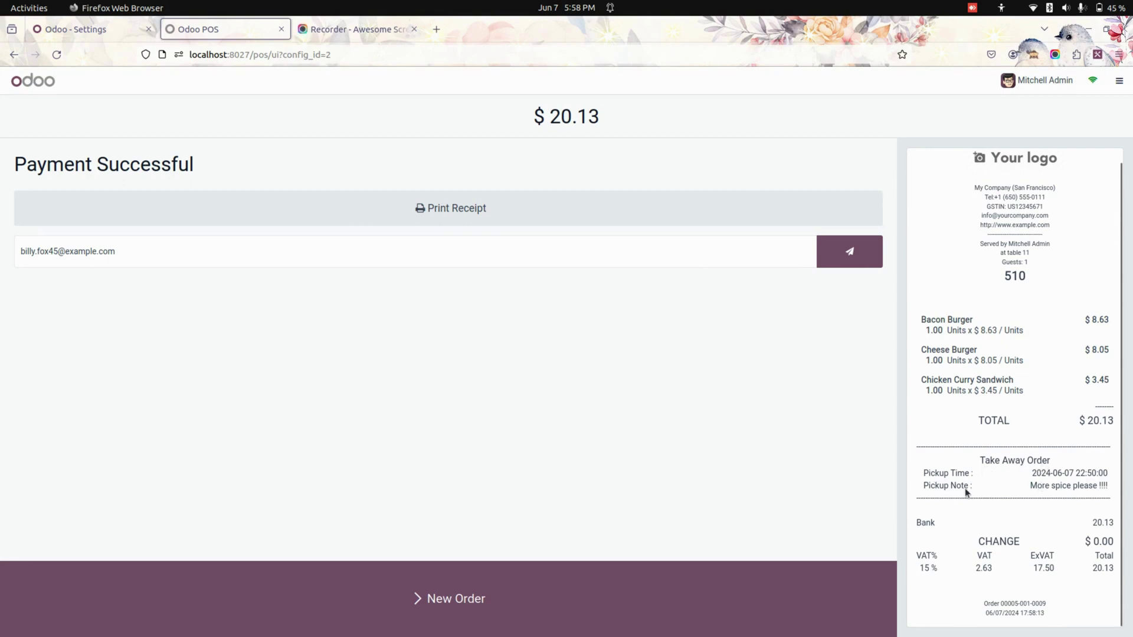
click(649, 586)
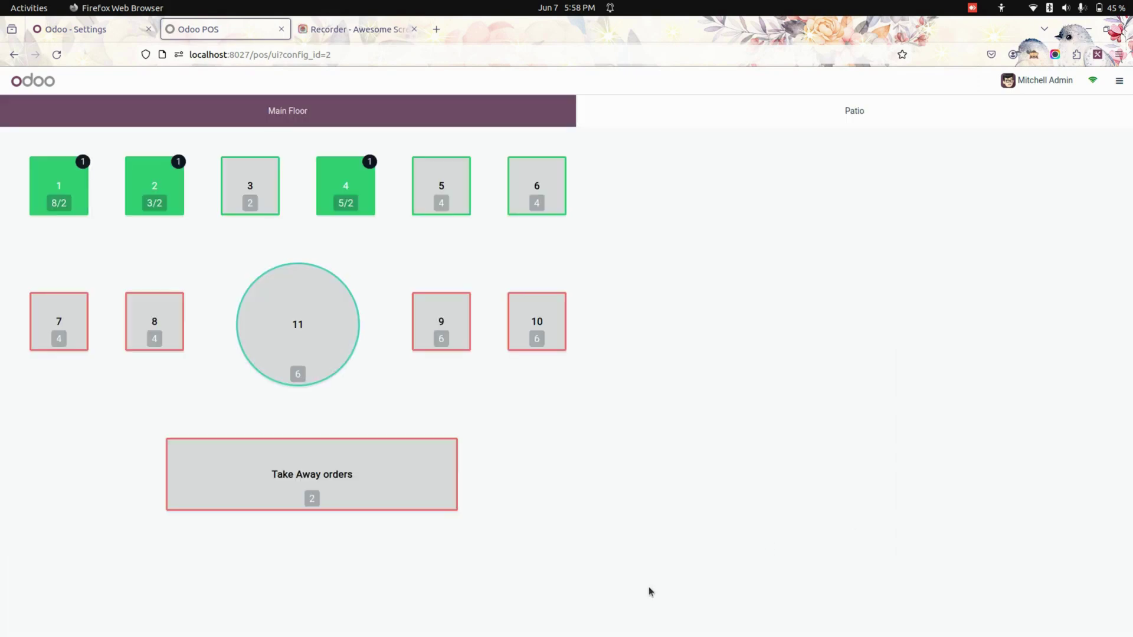
- In the backend Orders list, confirm Restaurant/0004 is Paid at $20.13, then go back to the POS
click(133, 34)
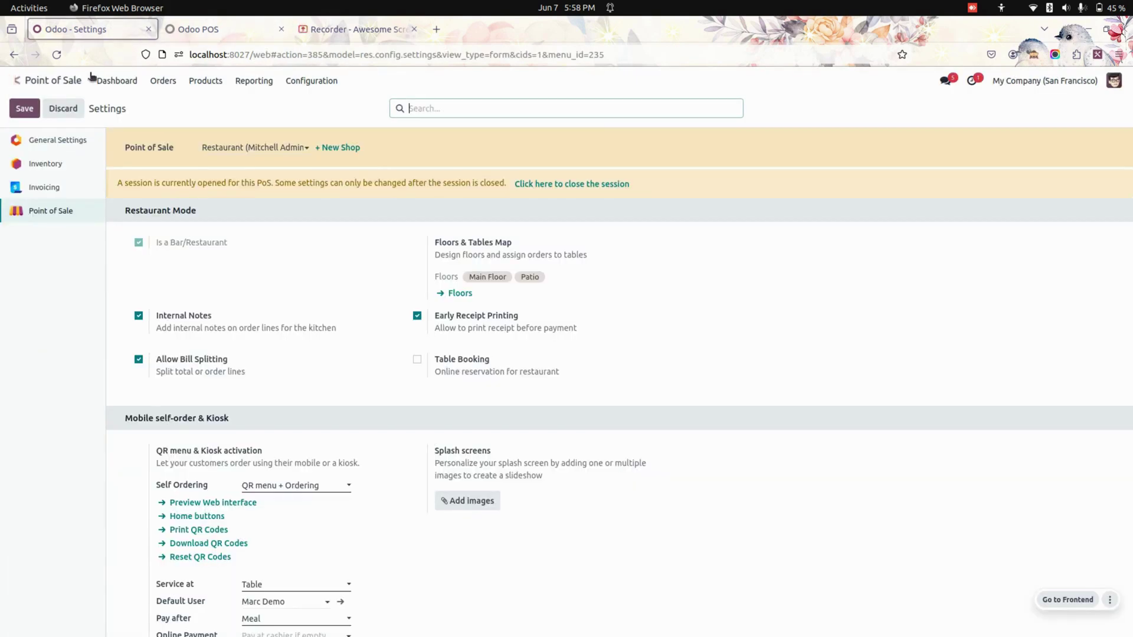
click(168, 82)
click(187, 105)
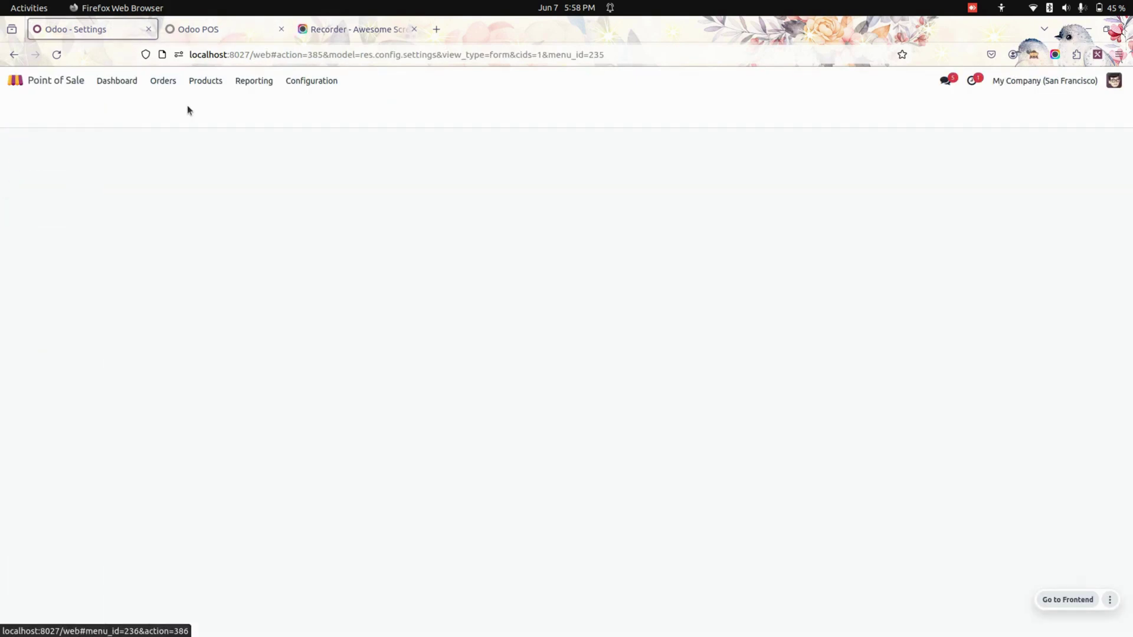
click(271, 165)
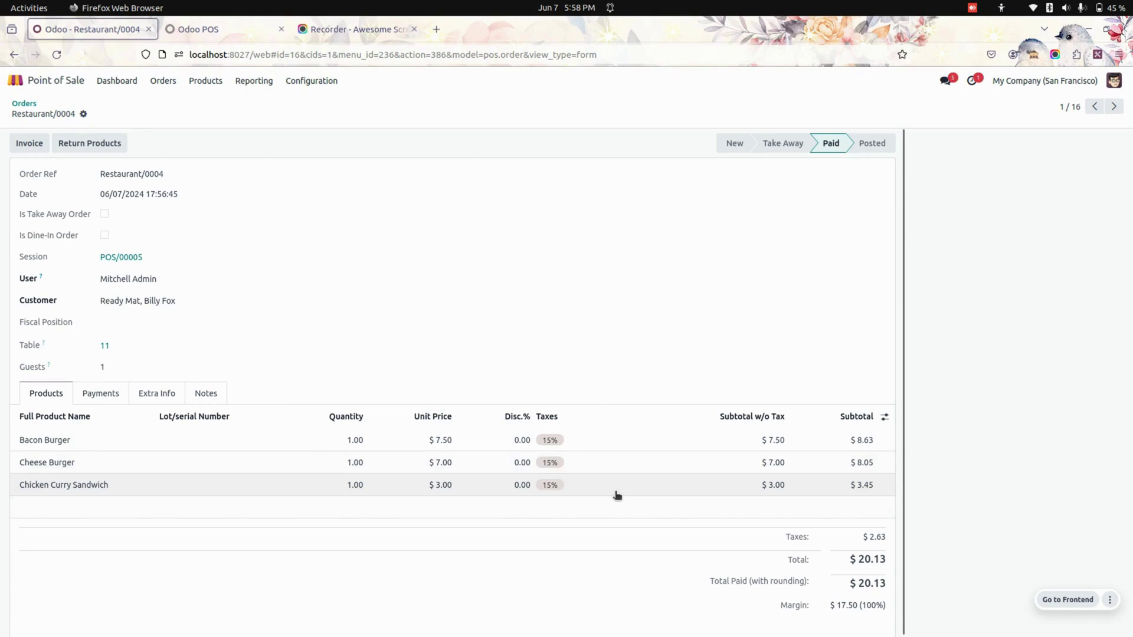
click(213, 27)
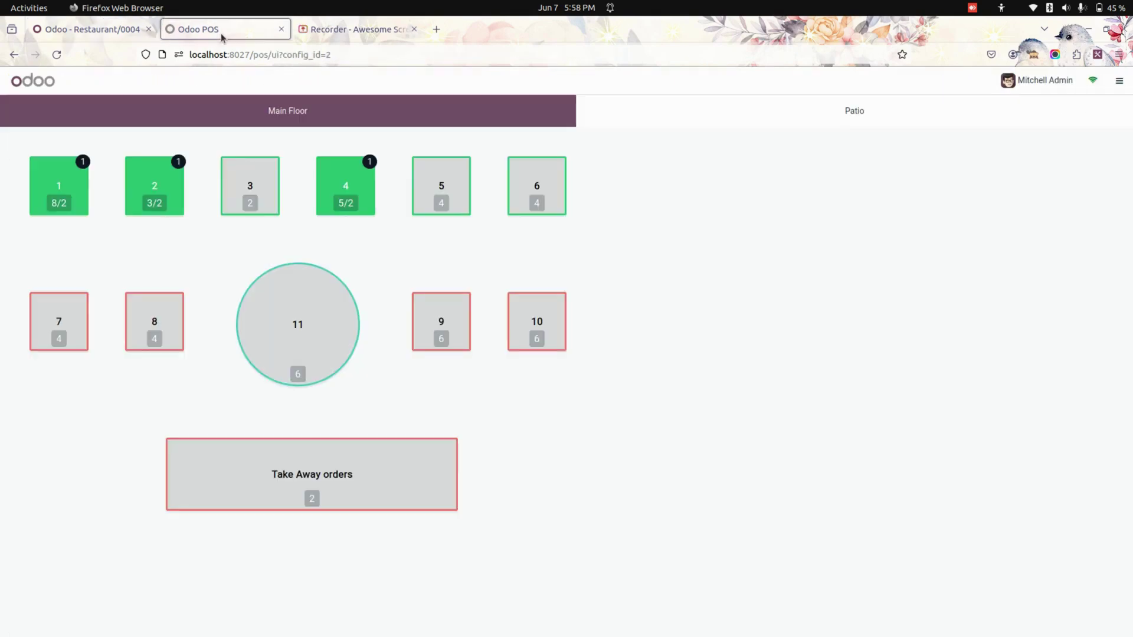
- Start an order on the Take Away orders table with Lunch Maki 18pc and Lunch Salmon 20pc
click(249, 213)
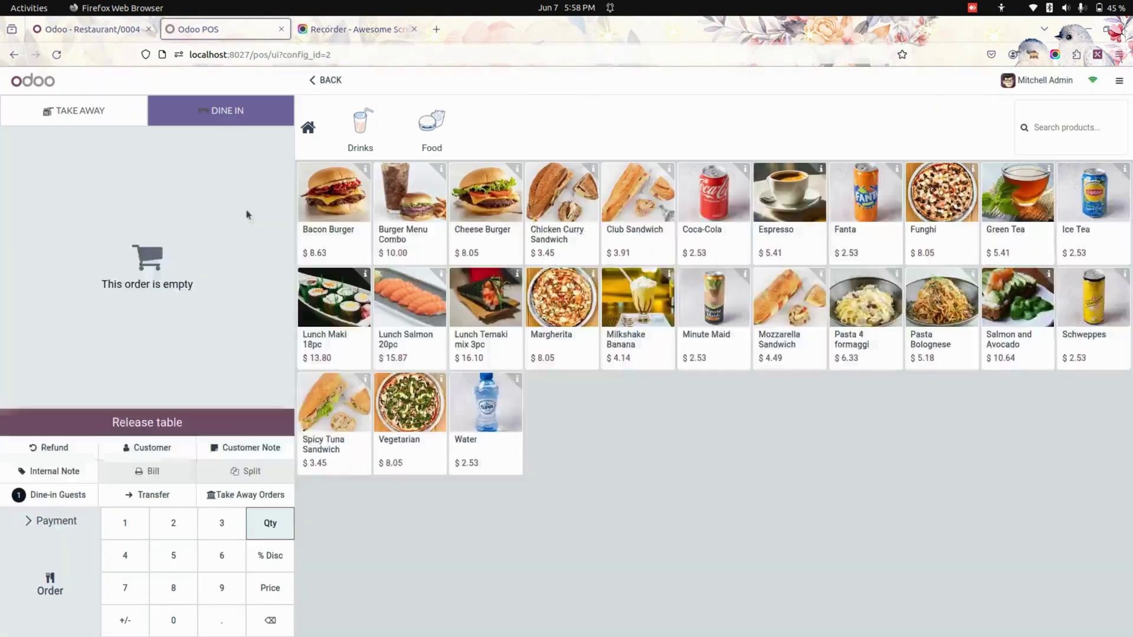
click(331, 82)
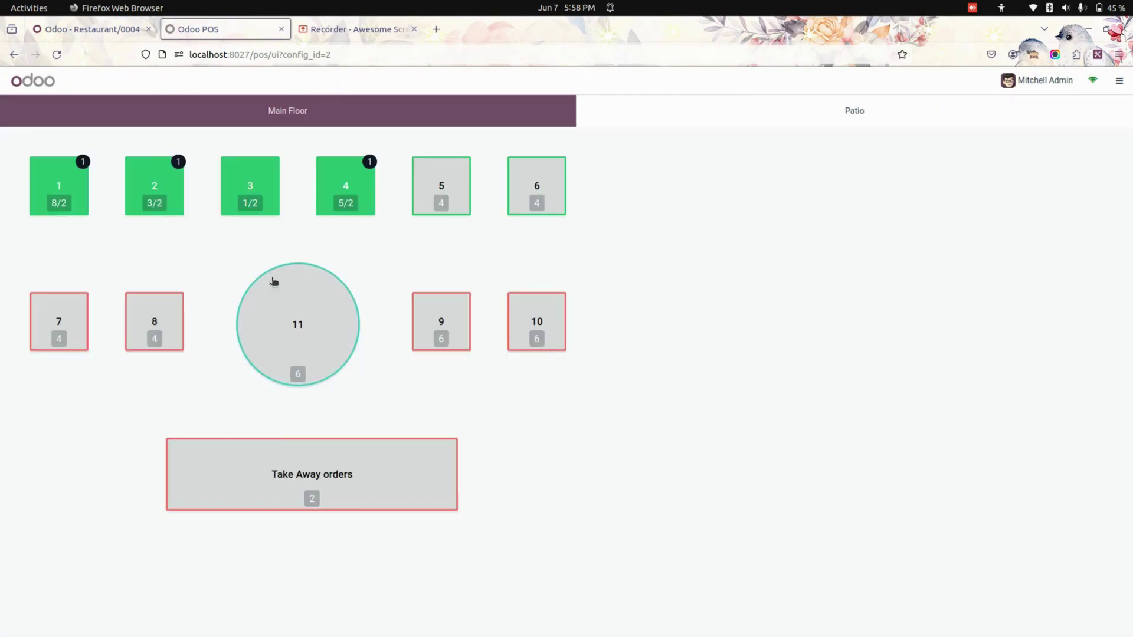
click(332, 476)
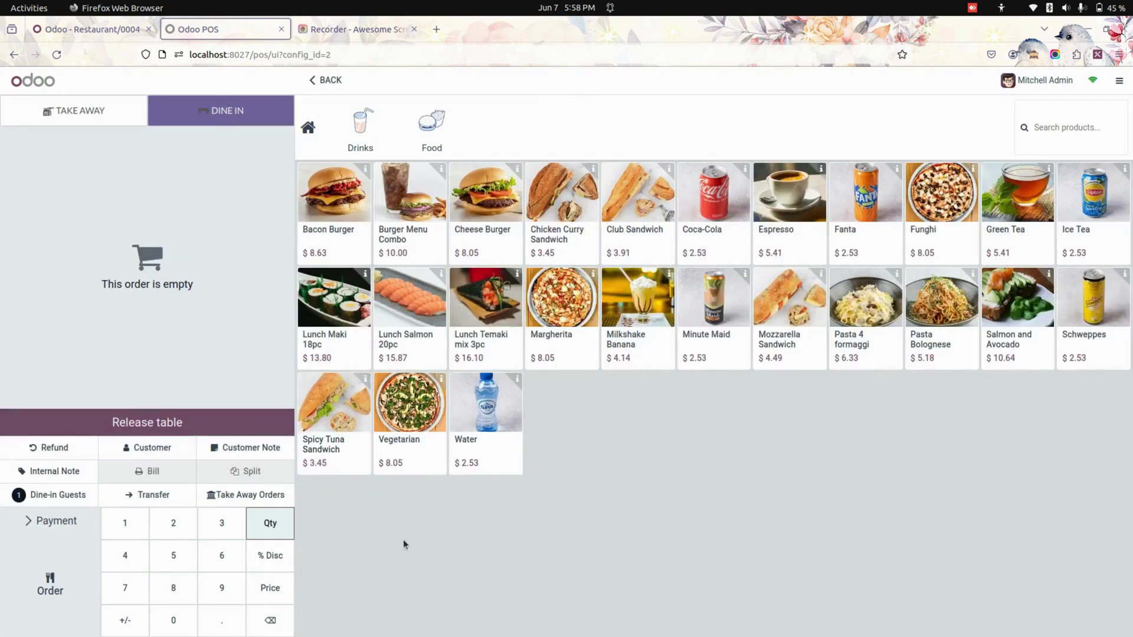
click(354, 319)
click(408, 315)
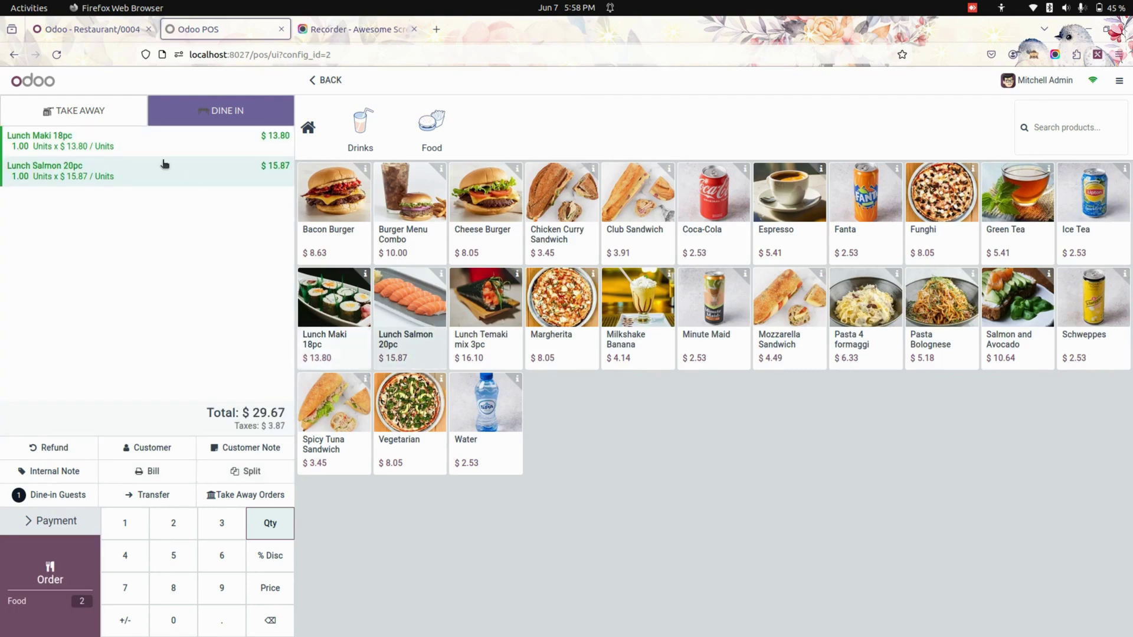
- Make it take-away for a customer, pickup 07/06/2024 11:50 am, note 'Need tissues'
click(96, 113)
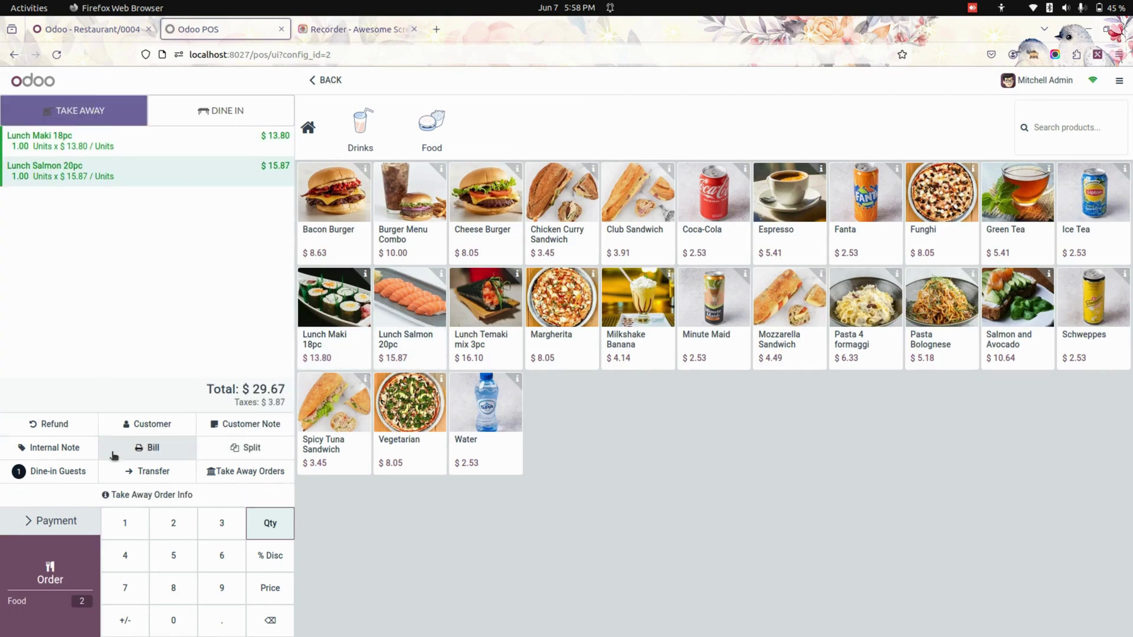
click(175, 429)
click(294, 336)
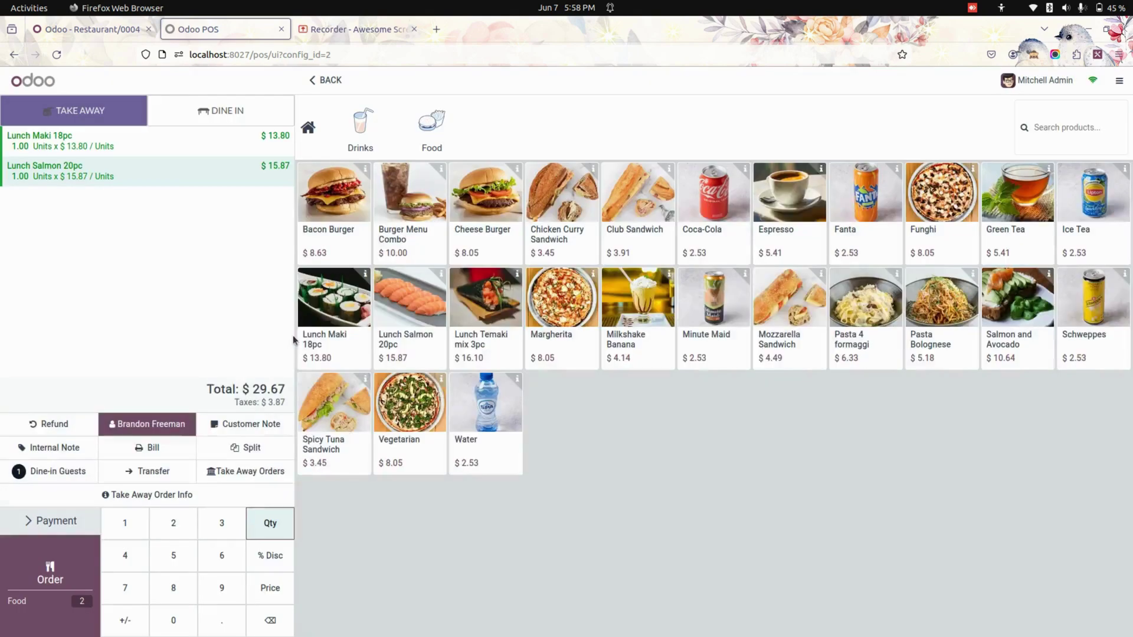
click(198, 499)
click(597, 366)
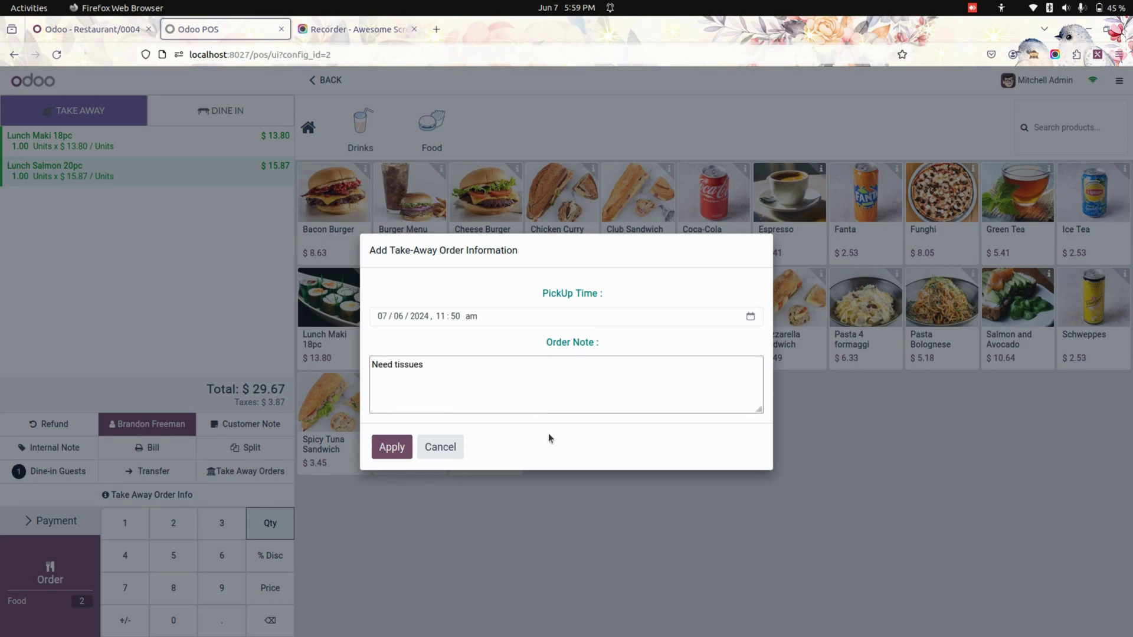
click(397, 449)
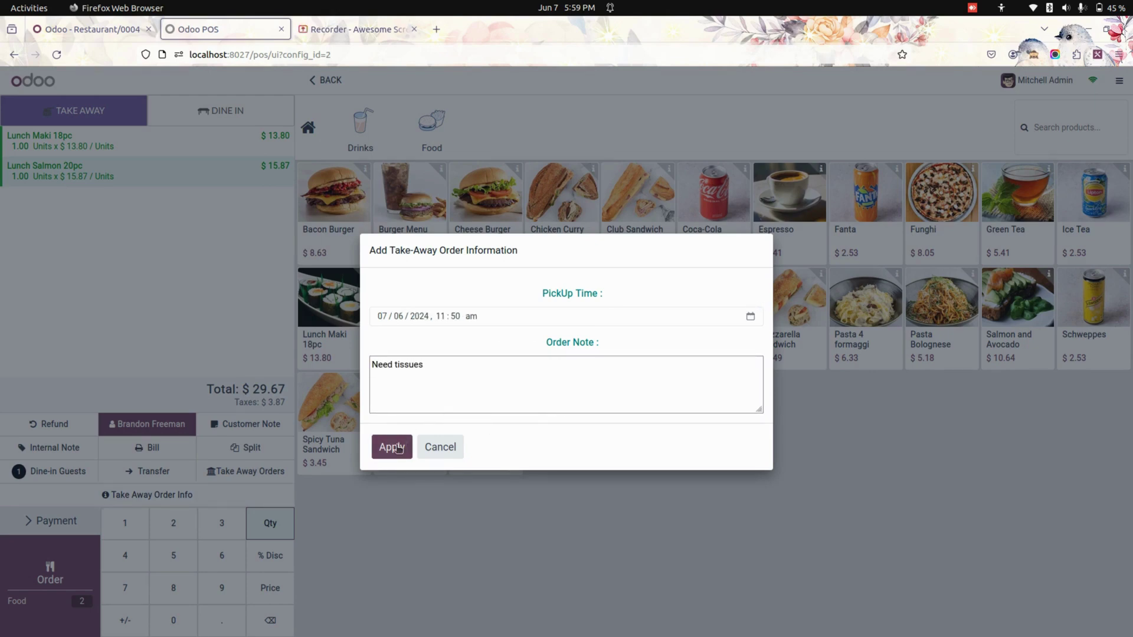
click(688, 371)
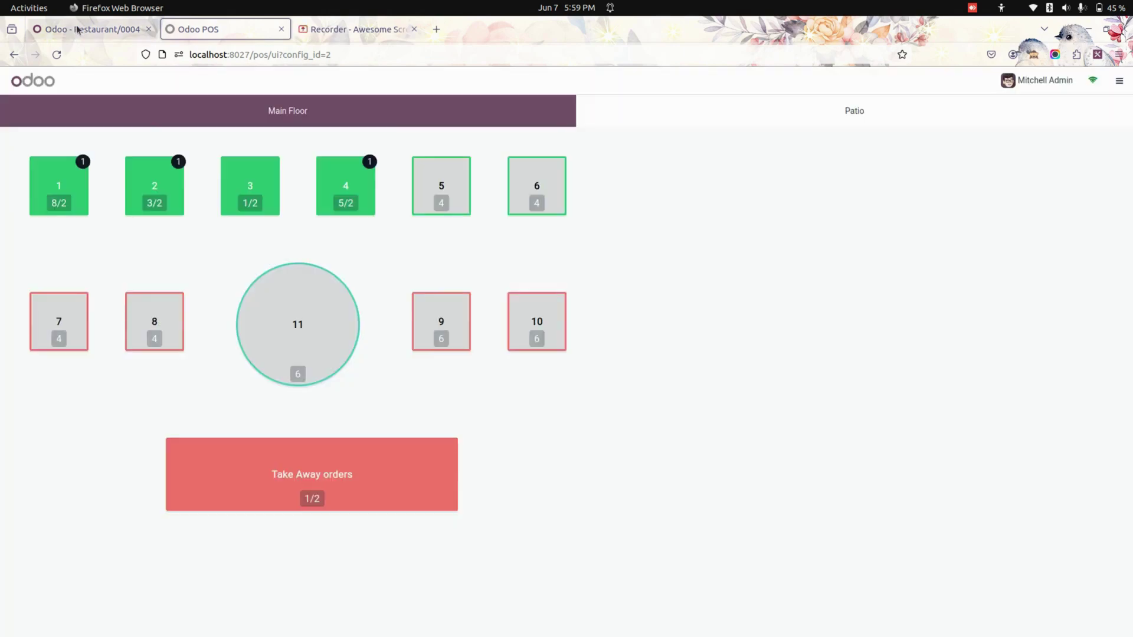
- In the backend Orders list, confirm the newest $29.67 order shows Take Away status, then go back to the POS
click(111, 31)
click(166, 81)
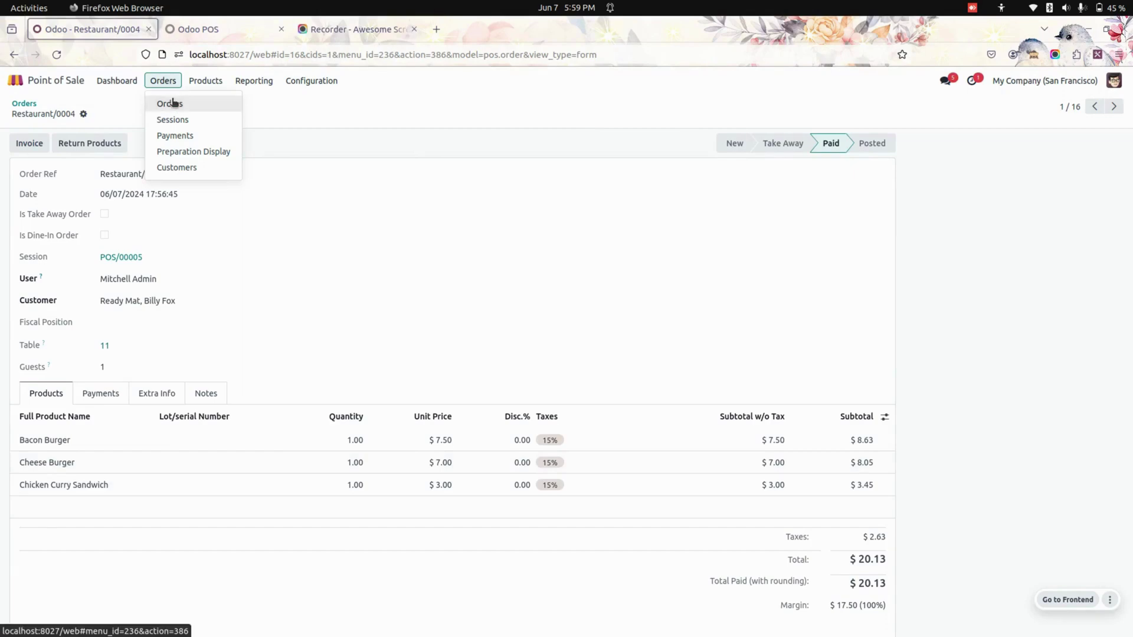
click(170, 99)
click(188, 160)
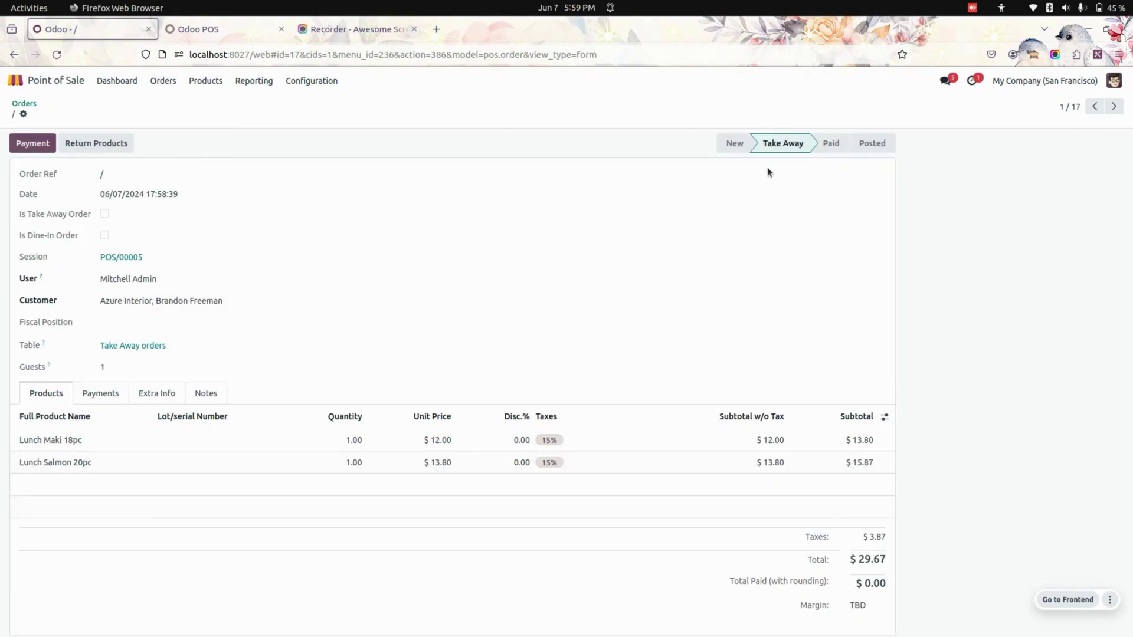
click(193, 28)
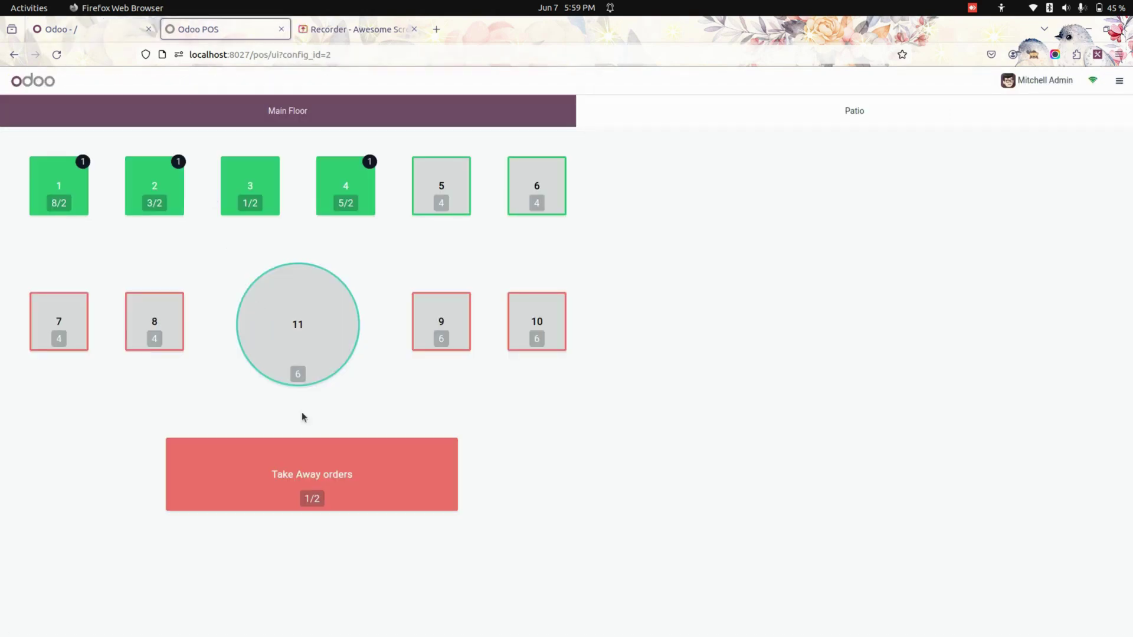
- Pay the pending $29.67 take-away order, then confirm Restaurant/0005 shows Paid in the backend
click(346, 473)
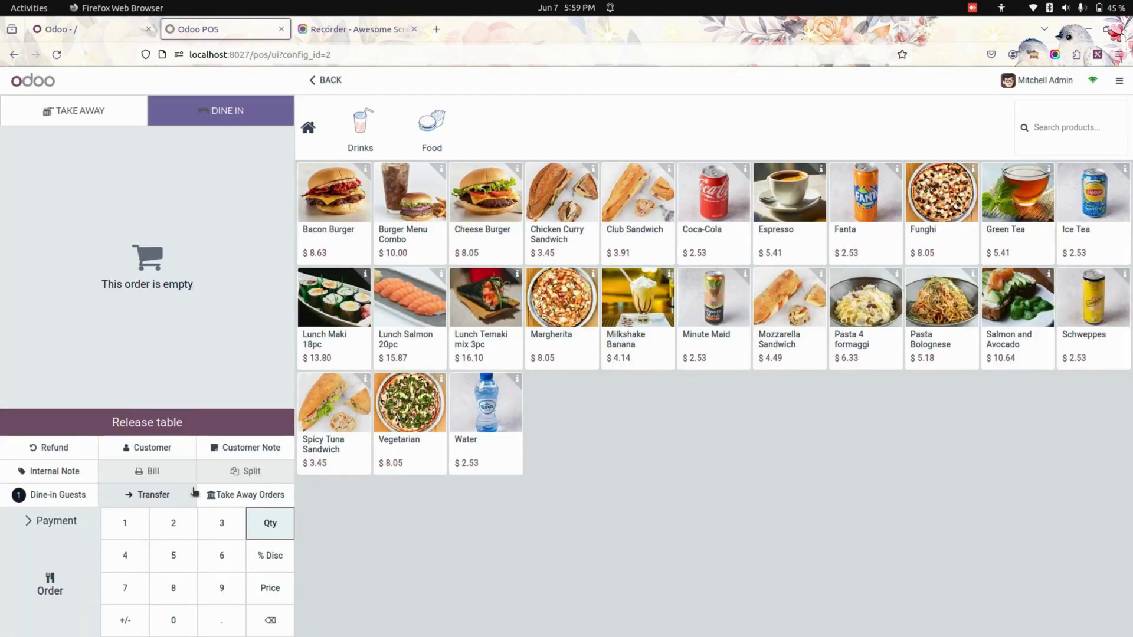
click(245, 495)
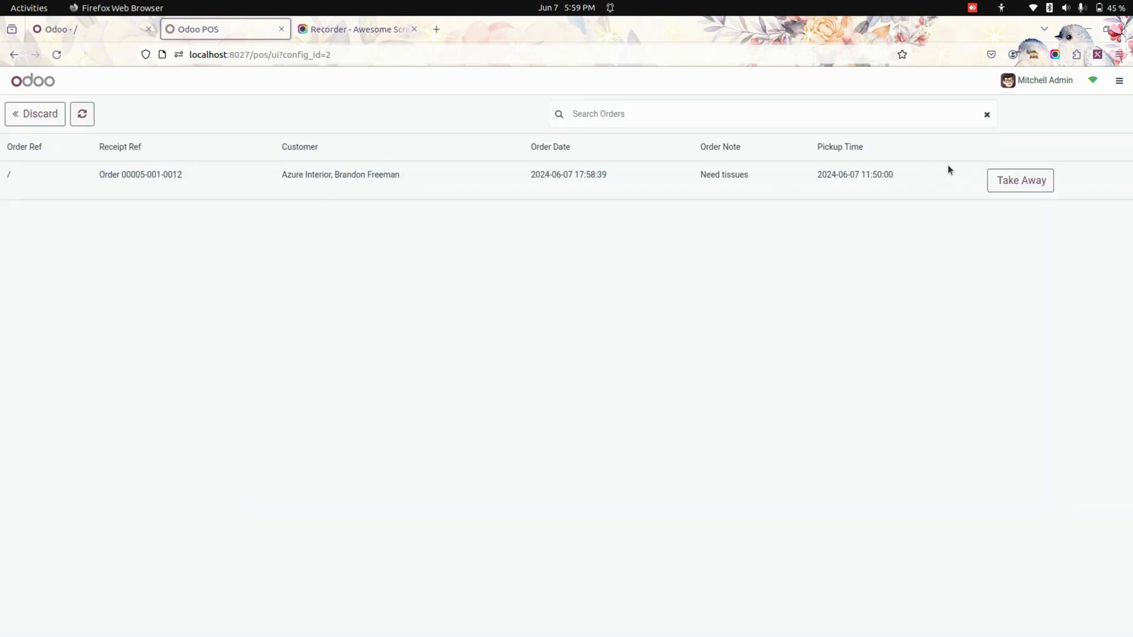
click(1020, 180)
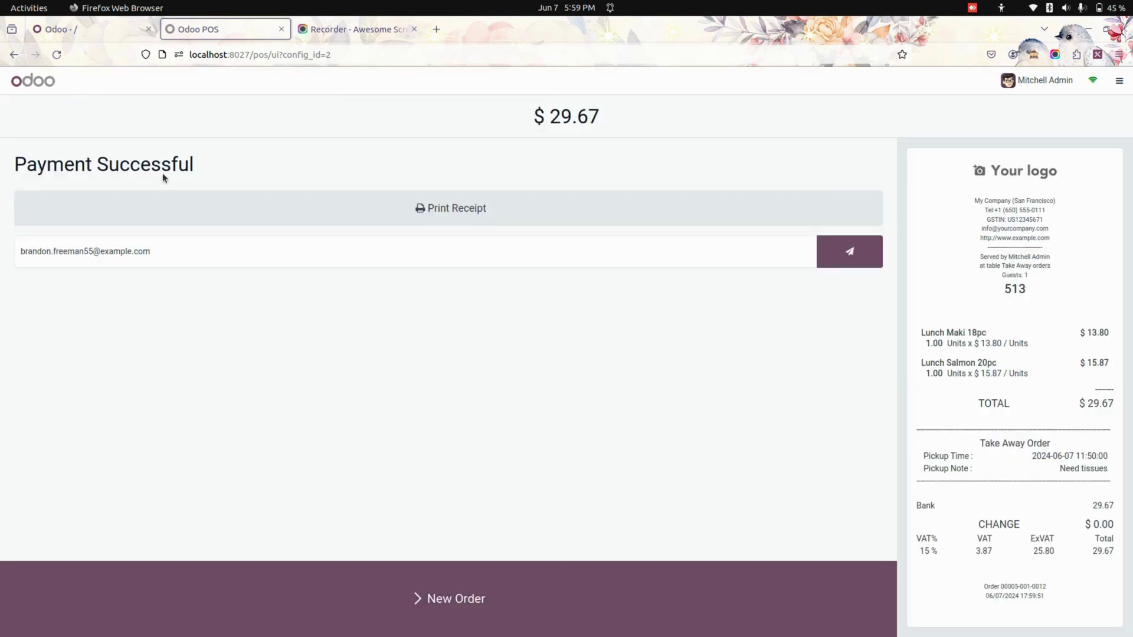
click(92, 33)
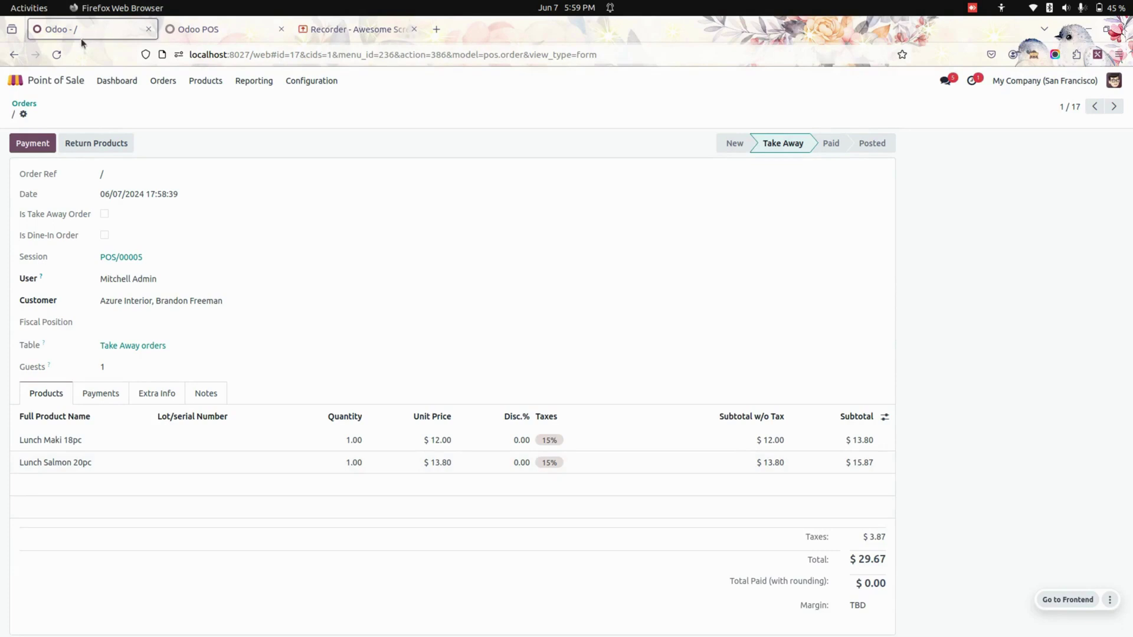
click(56, 54)
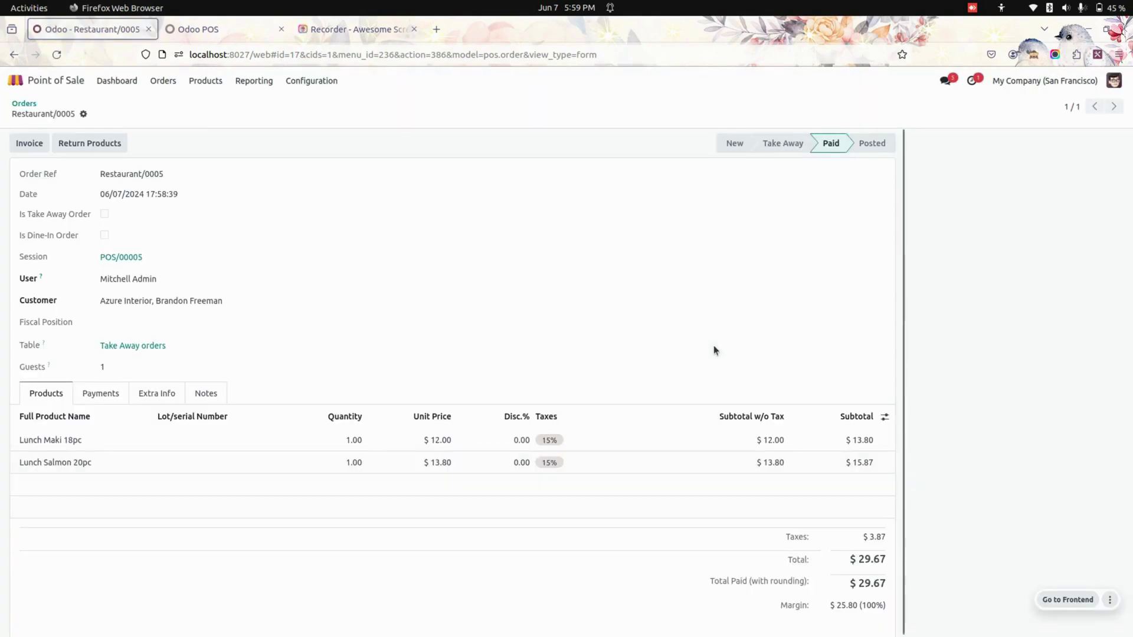